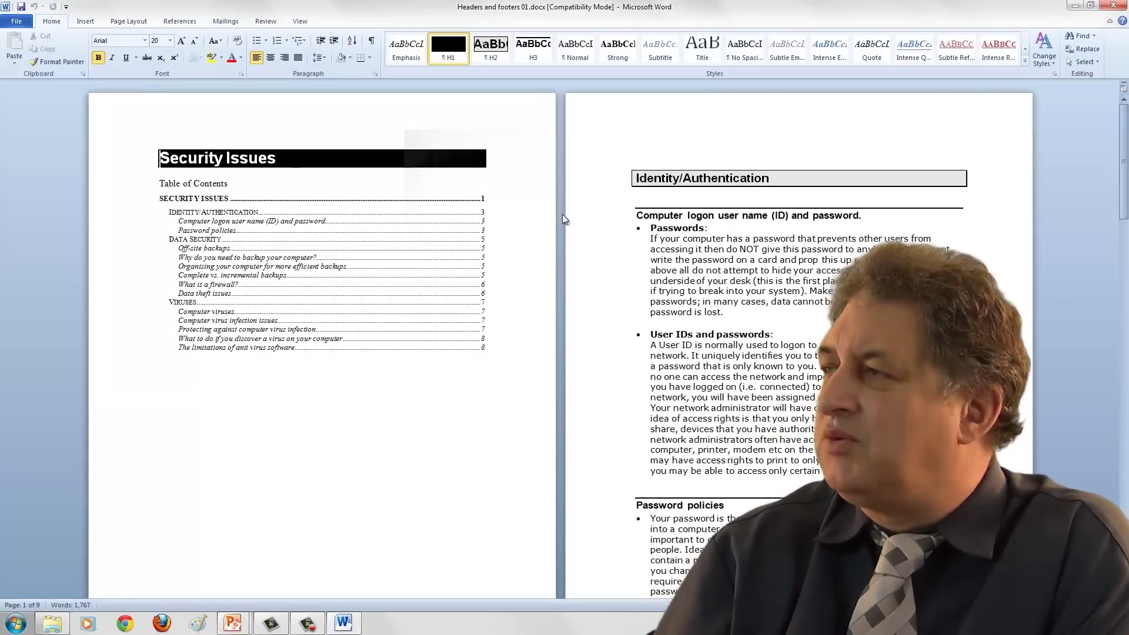
Show formatting marks to inspect the section breaks, then hide them again
scroll(683, 354, down, 15)
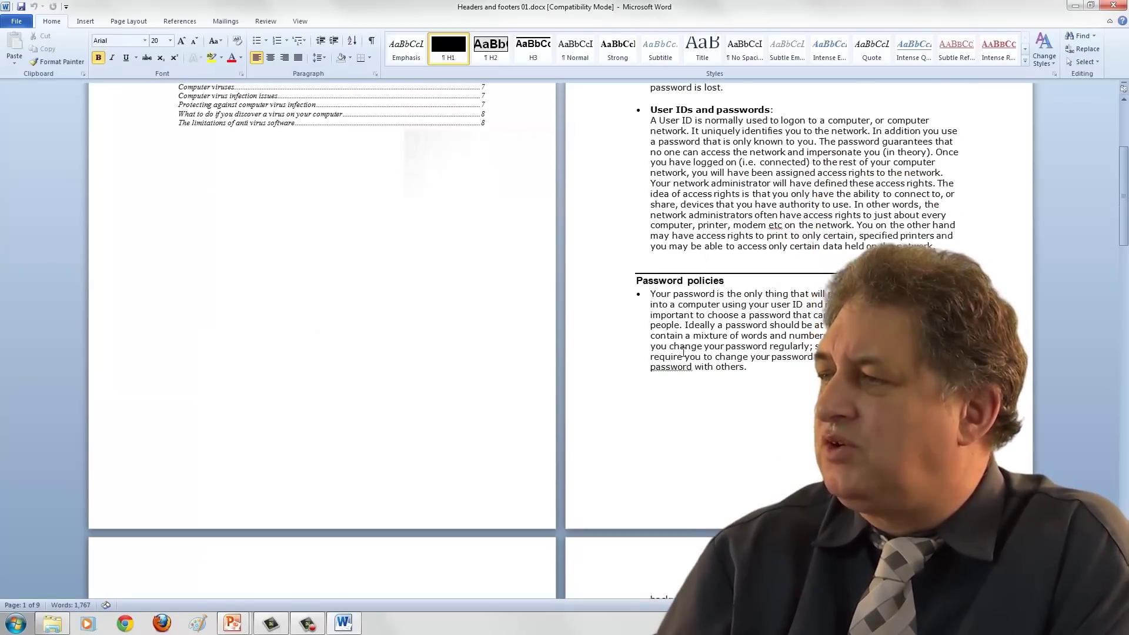
scroll(684, 353, down, 15)
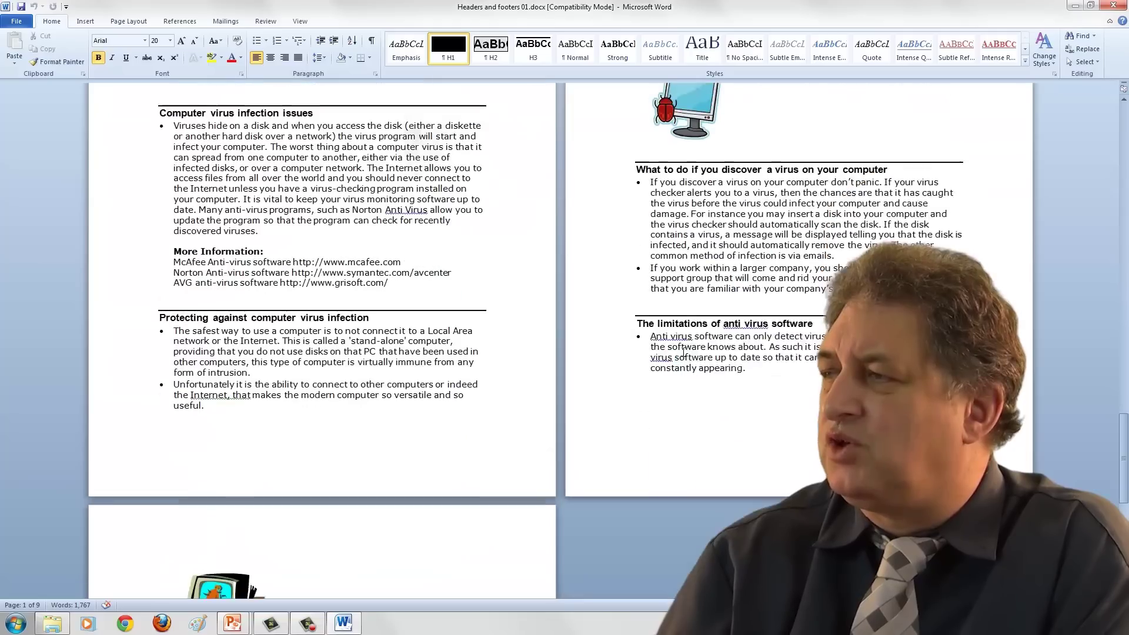
scroll(682, 352, up, 20)
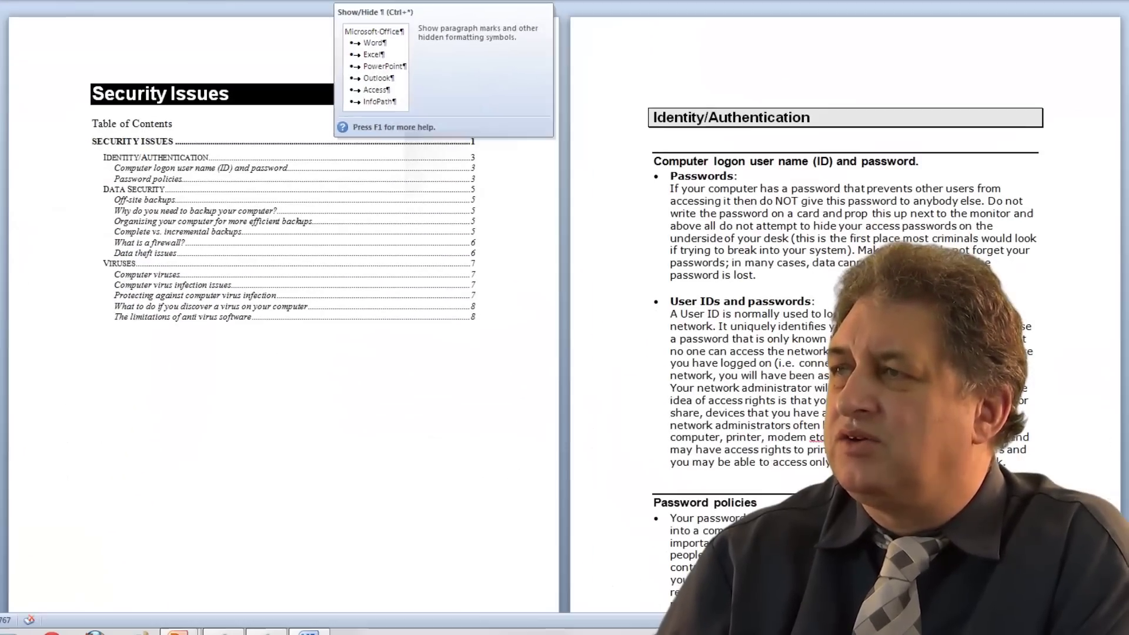
click(516, 73)
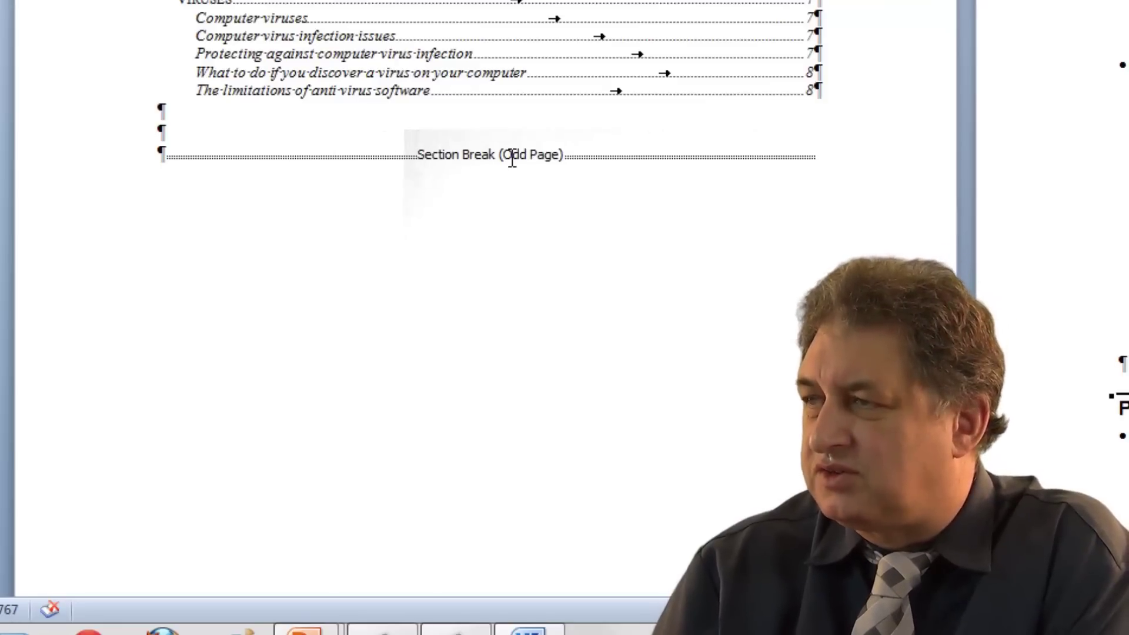
scroll(510, 429, down, 4)
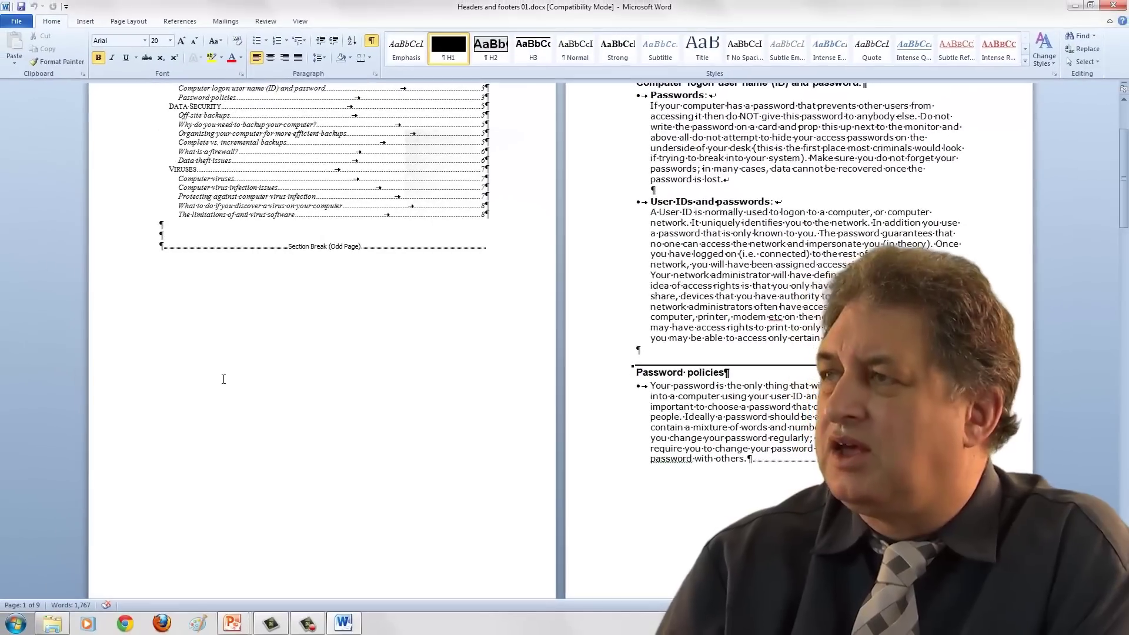
scroll(224, 378, up, 4)
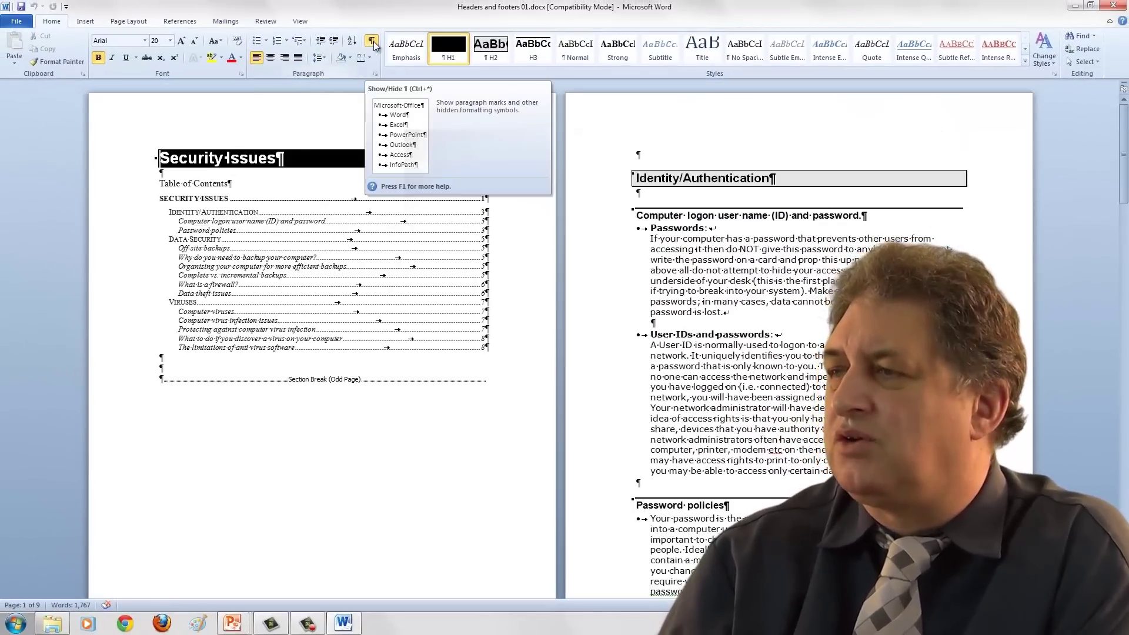
click(373, 41)
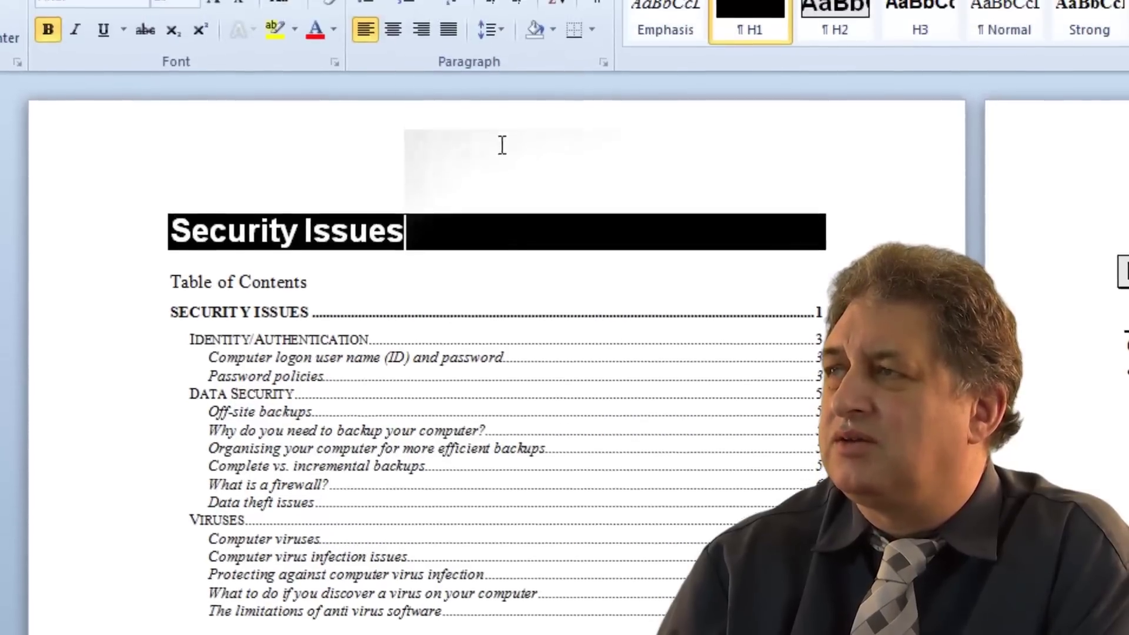
Open header editing and check that every section's header reads Security Issues
double_click(500, 79)
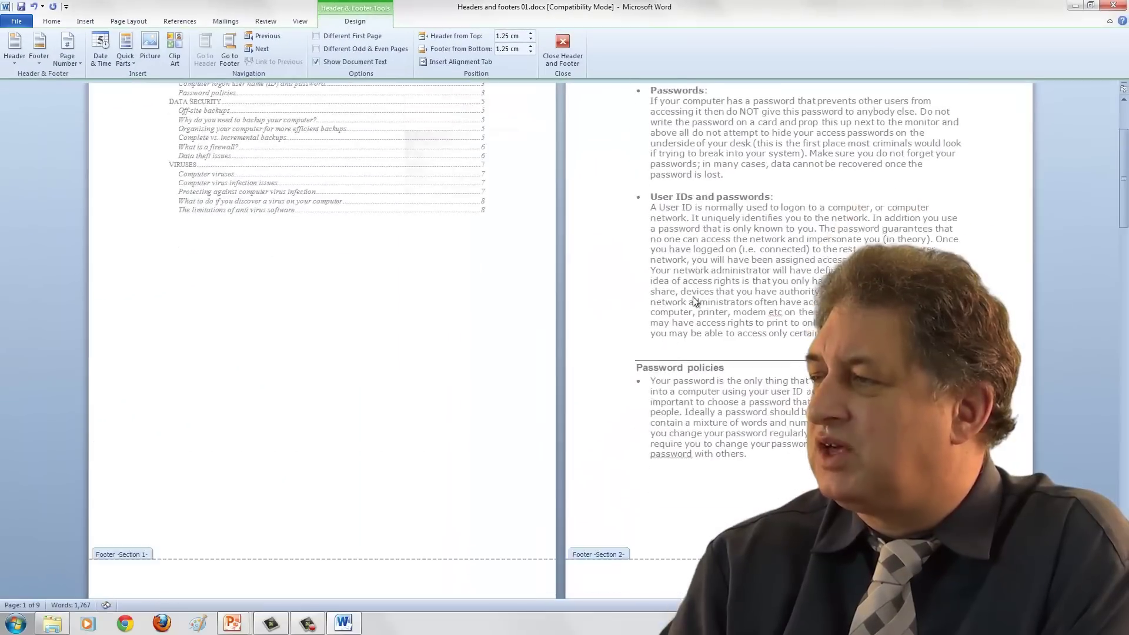
scroll(693, 297, down, 5)
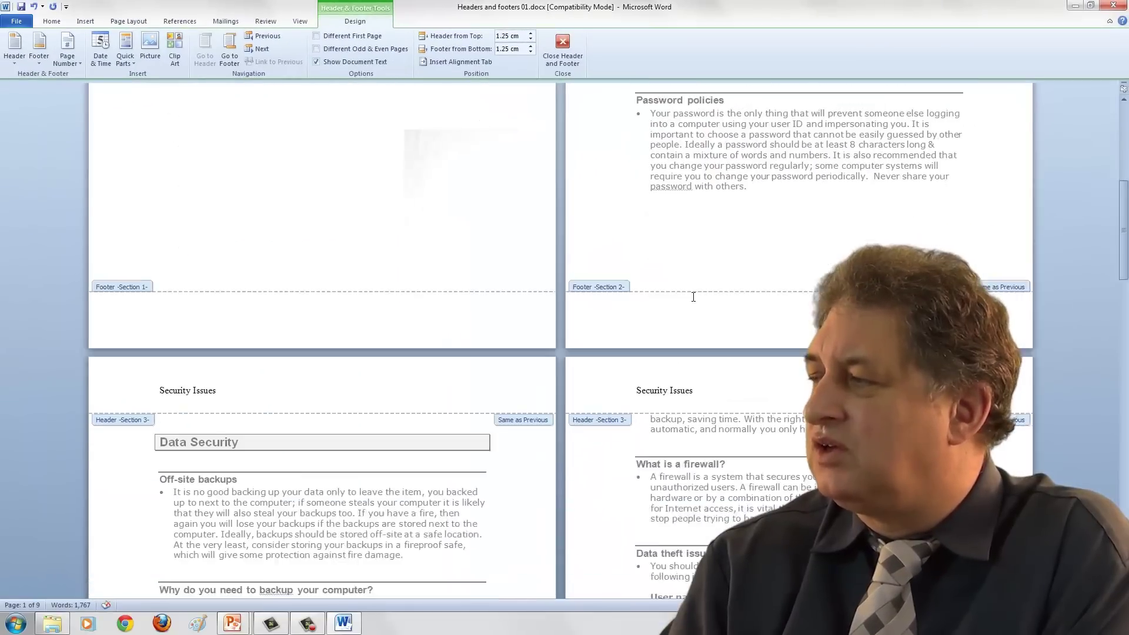
scroll(694, 297, down, 10)
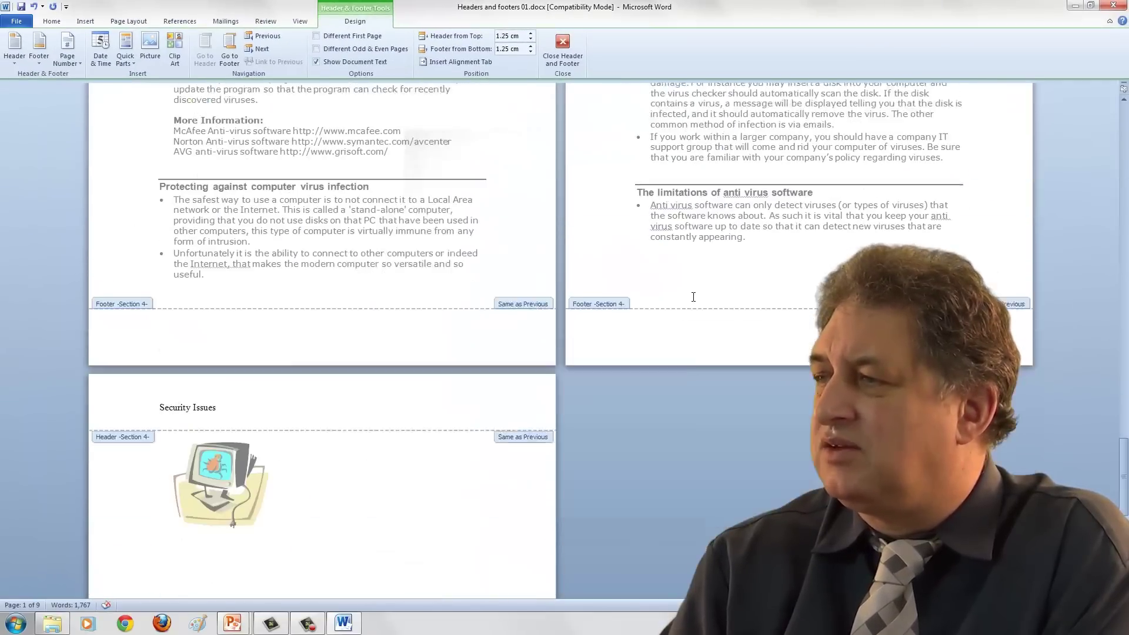
scroll(694, 297, down, 3)
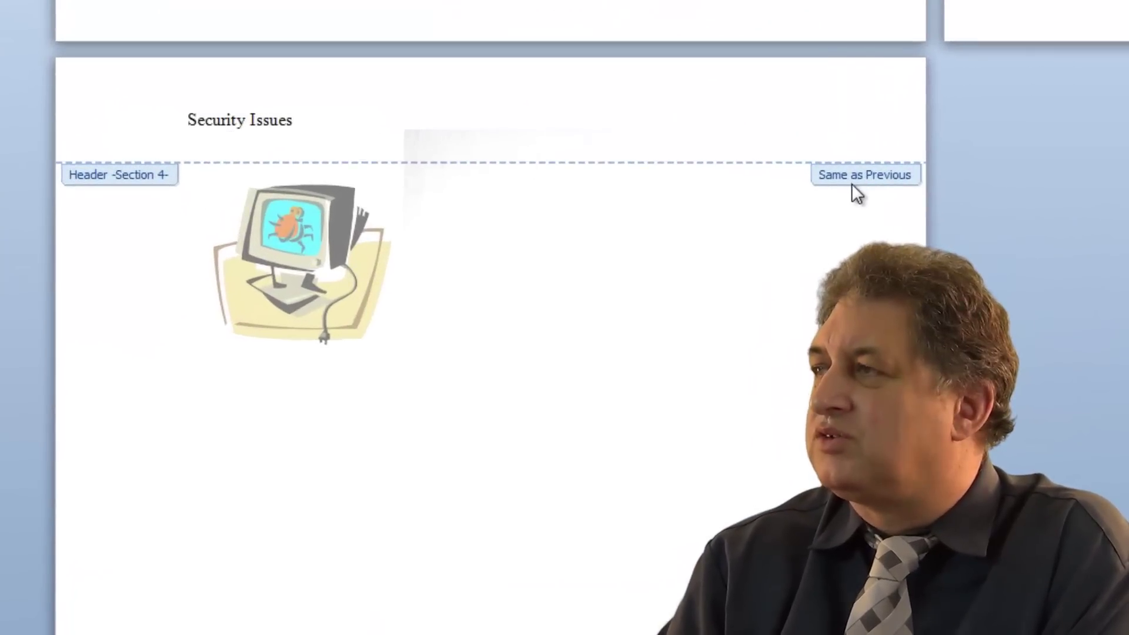
scroll(853, 184, up, 5)
scroll(852, 183, up, 15)
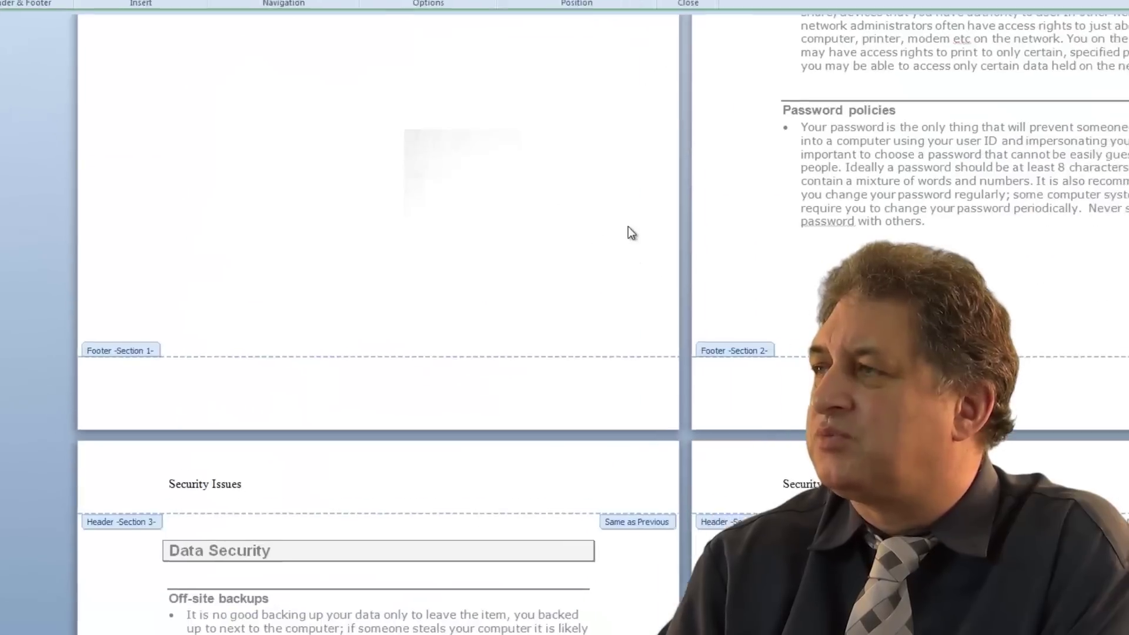
scroll(516, 247, up, 8)
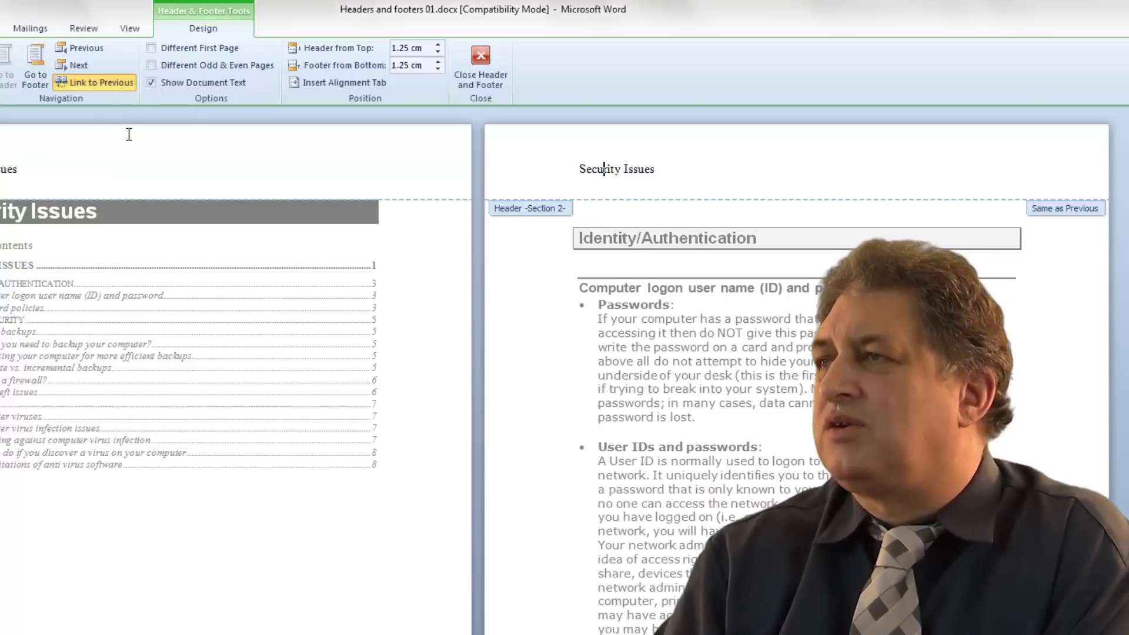
Unlink the Section 2 header from Section 1 and replace Security Issues with 'Chapter One'
click(112, 85)
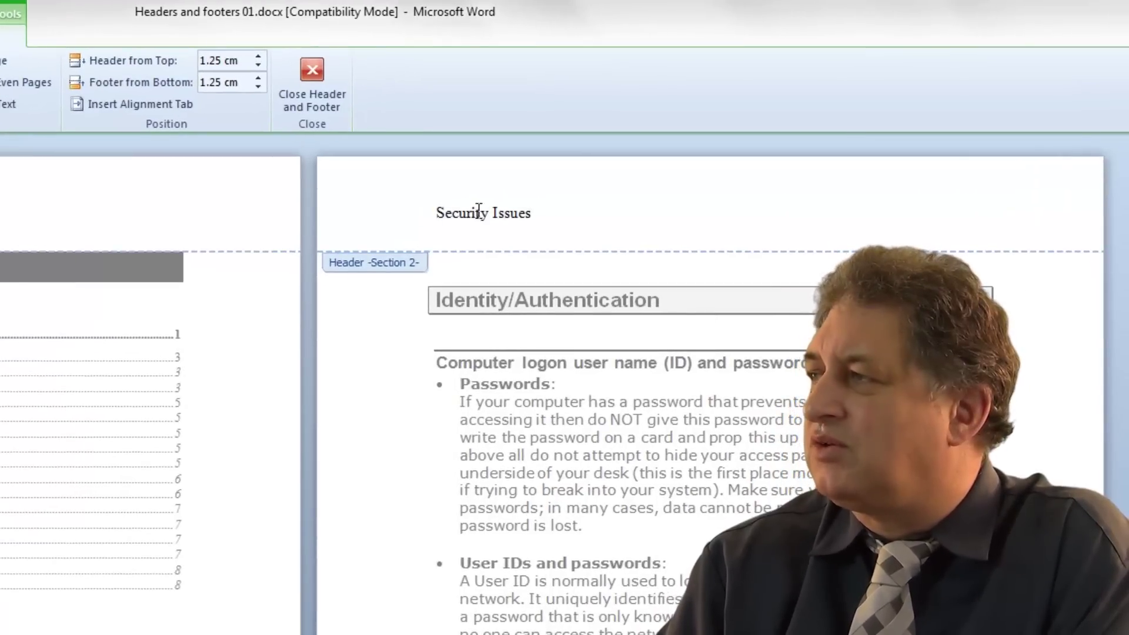
drag(438, 213, 546, 213)
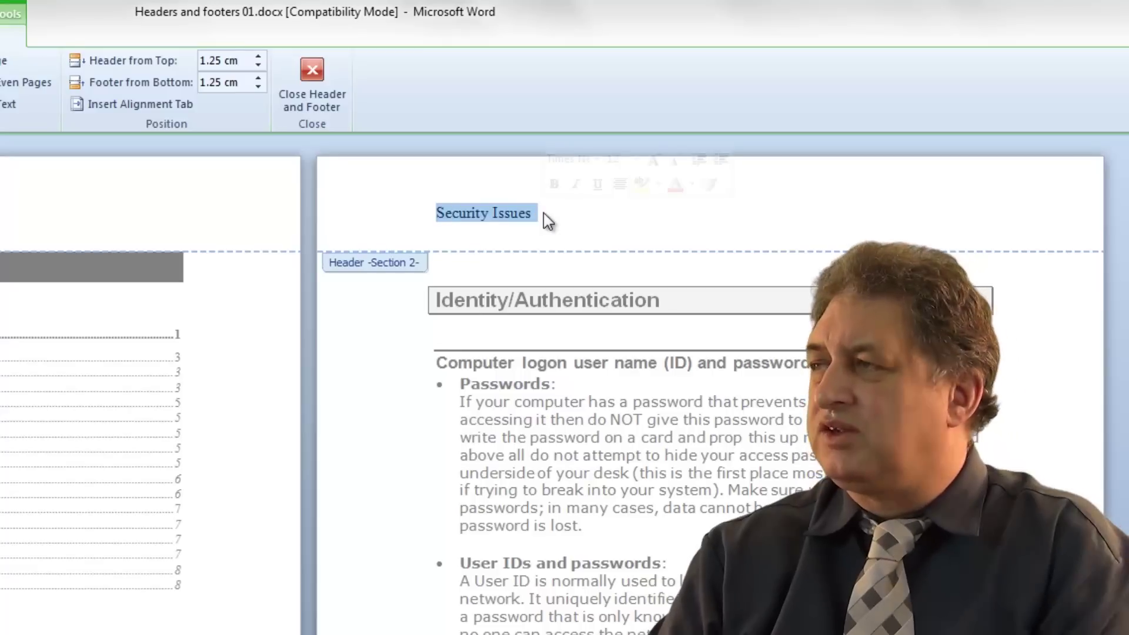
text(C)
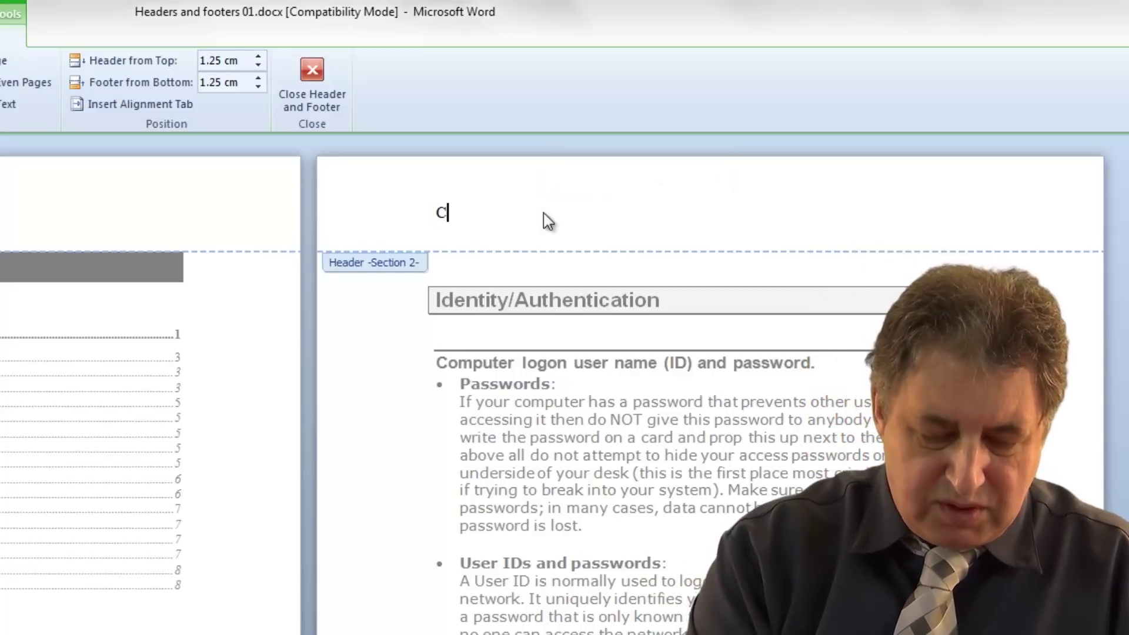
text(hapter )
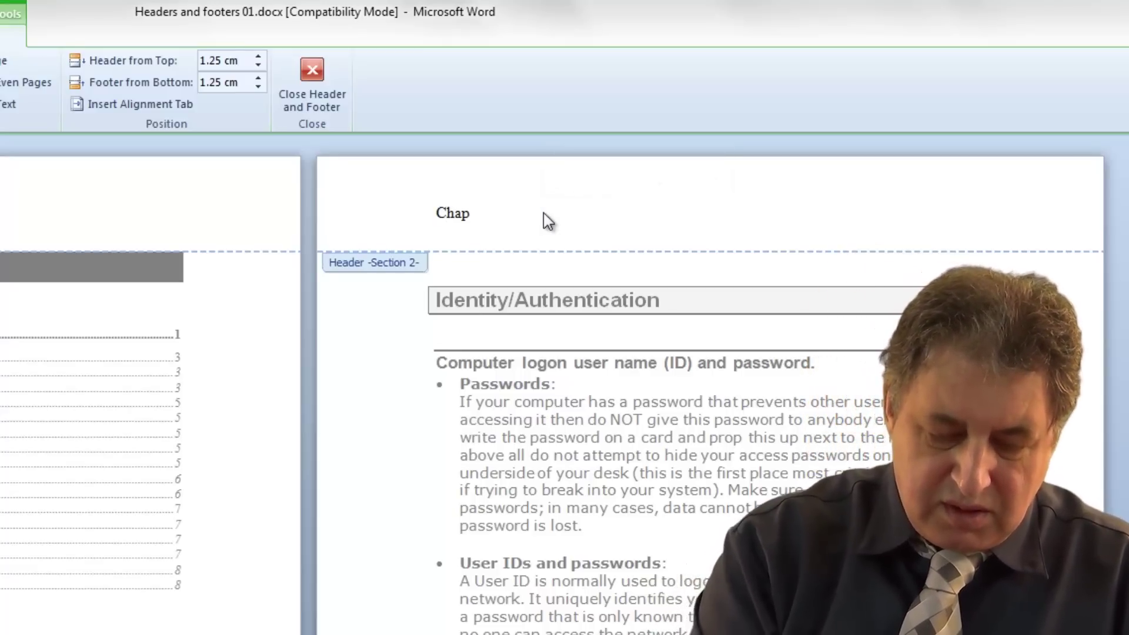
text(One)
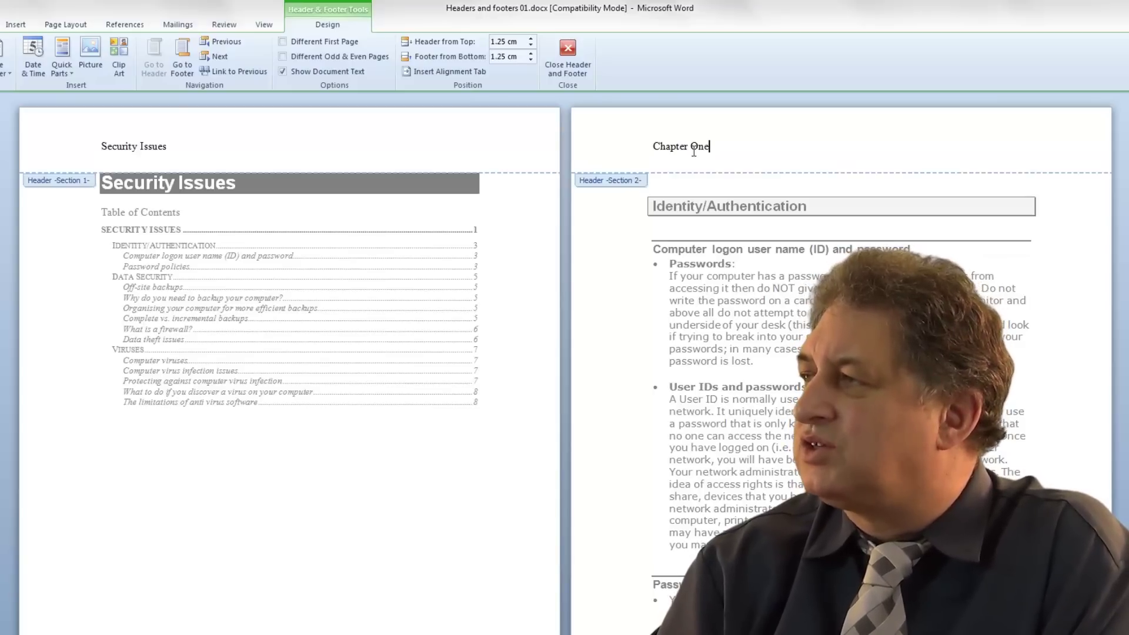
scroll(714, 151, down, 15)
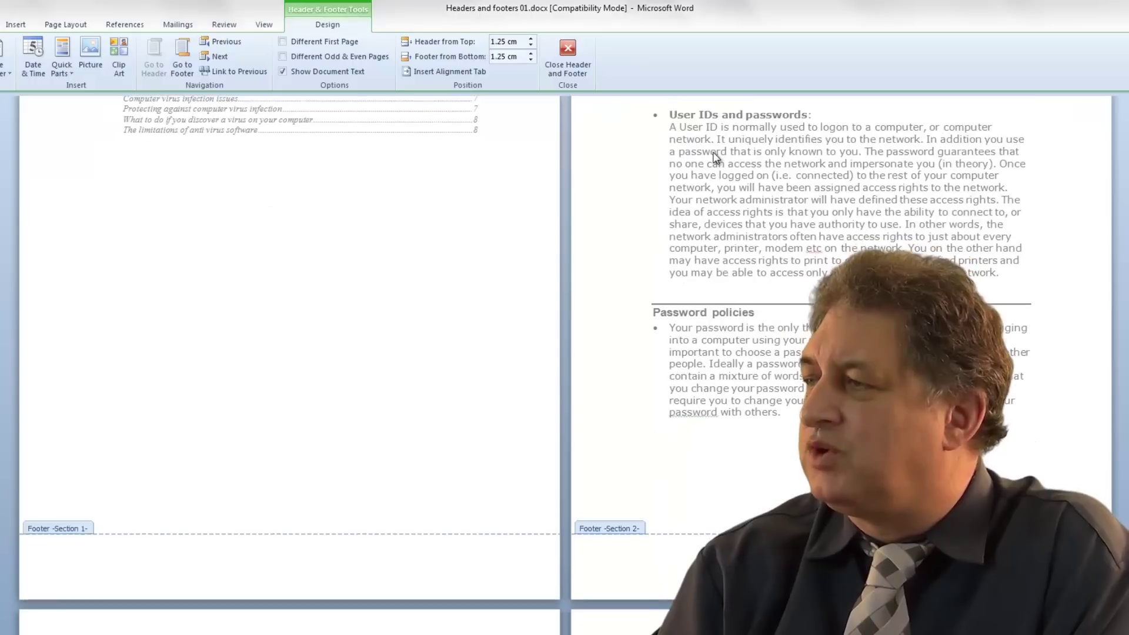
scroll(716, 158, down, 20)
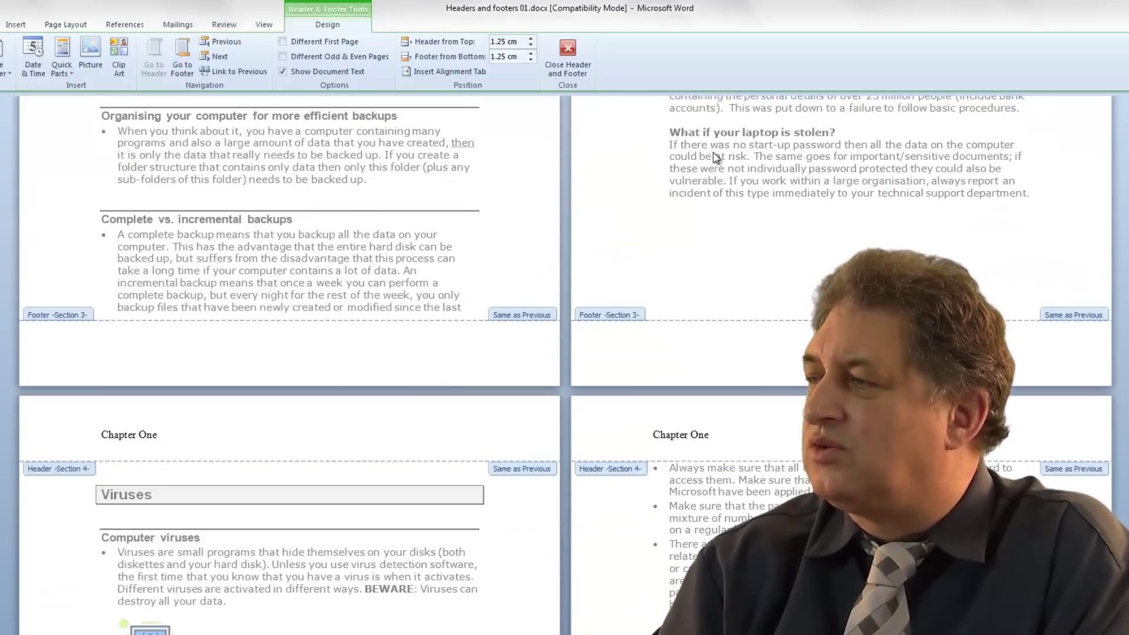
scroll(715, 152, down, 3)
scroll(715, 153, up, 15)
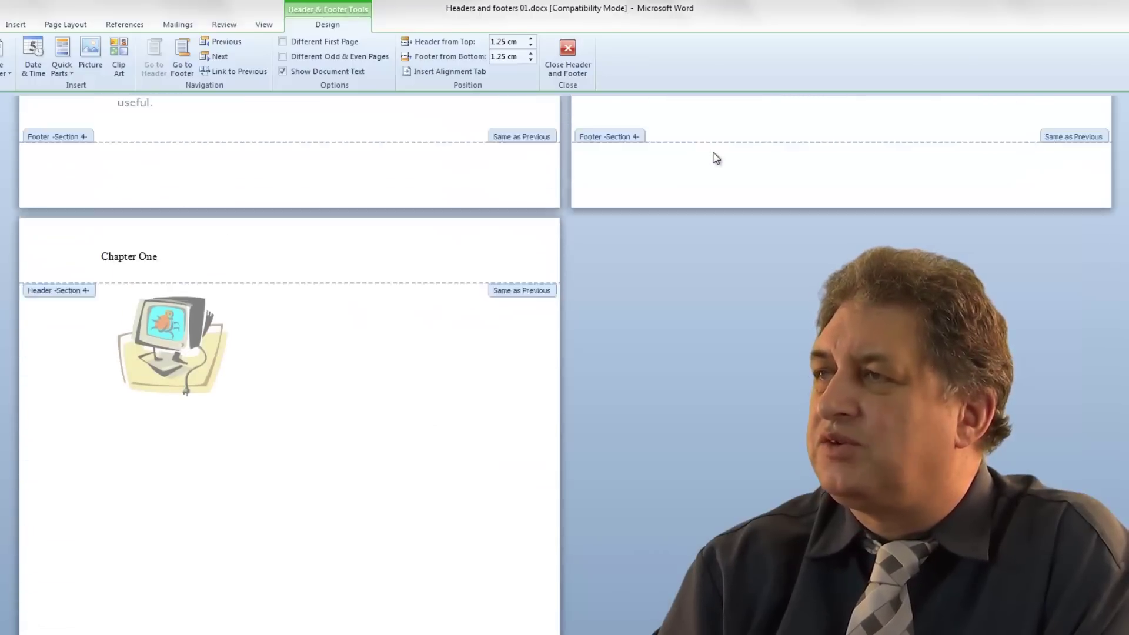
scroll(714, 154, up, 20)
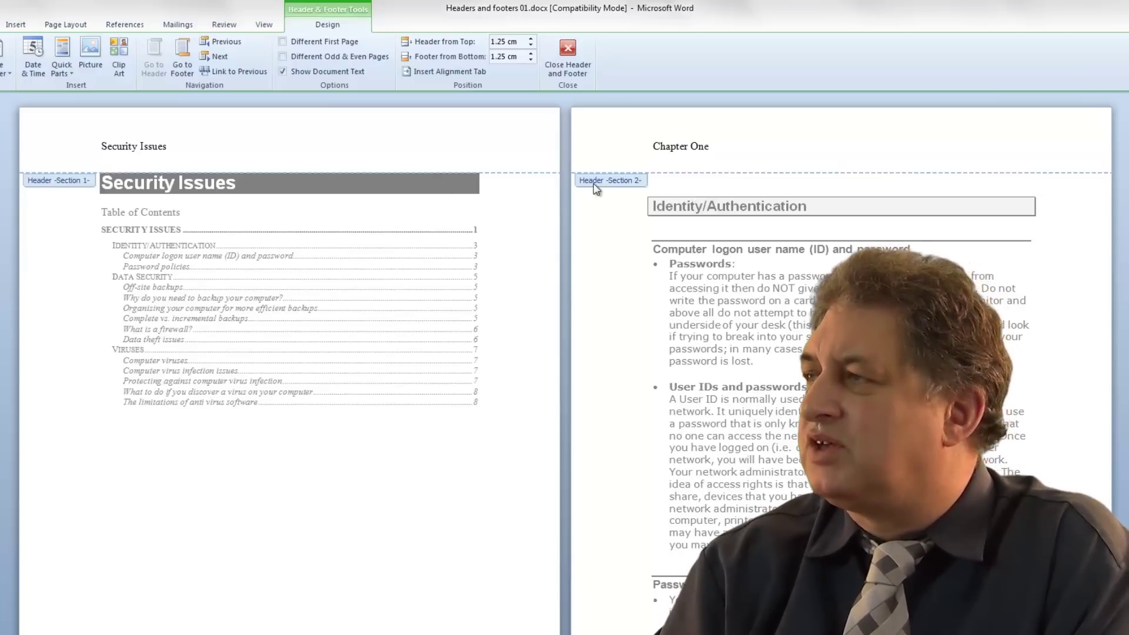
scroll(700, 268, down, 1)
scroll(698, 265, down, 10)
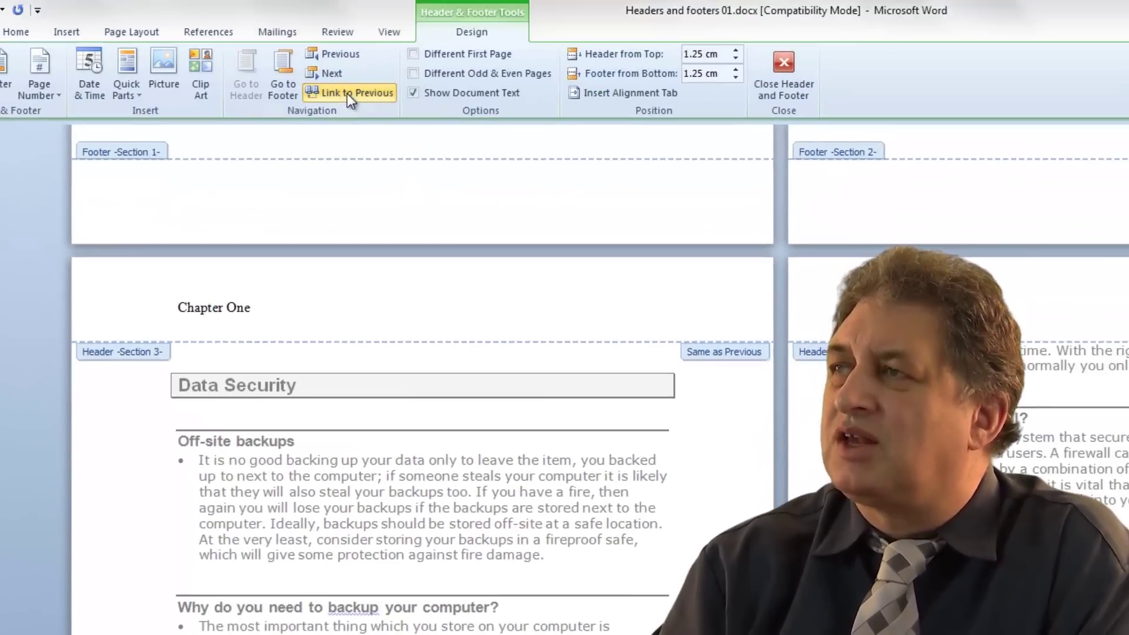
Unlink the Section 3 header from Section 2 and change it to 'Chapter Two'
click(347, 94)
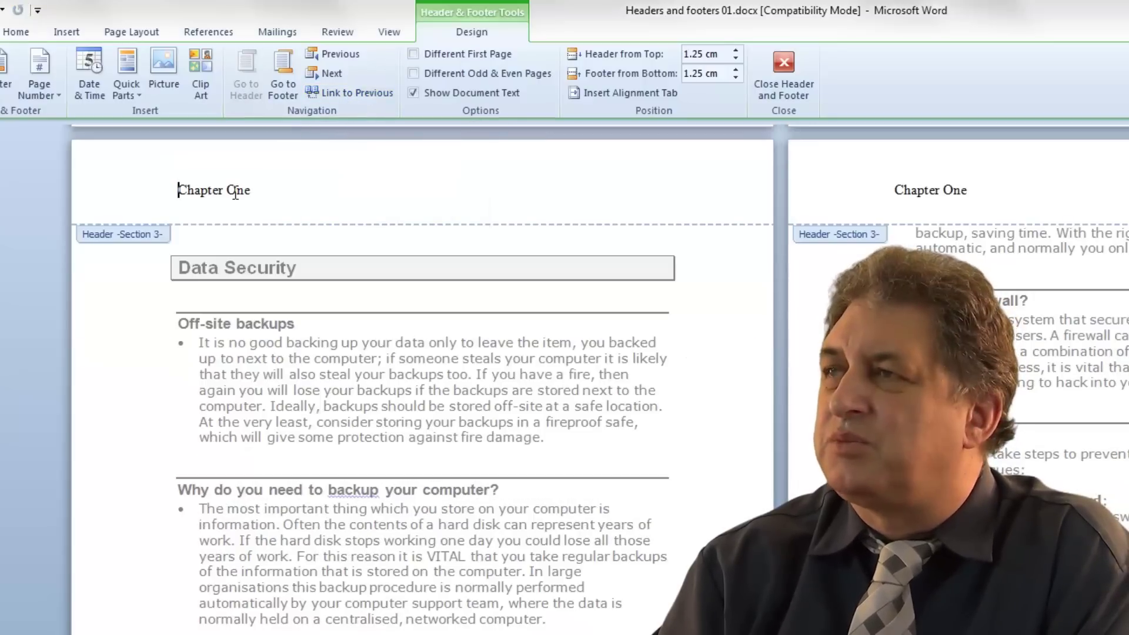
double_click(239, 190)
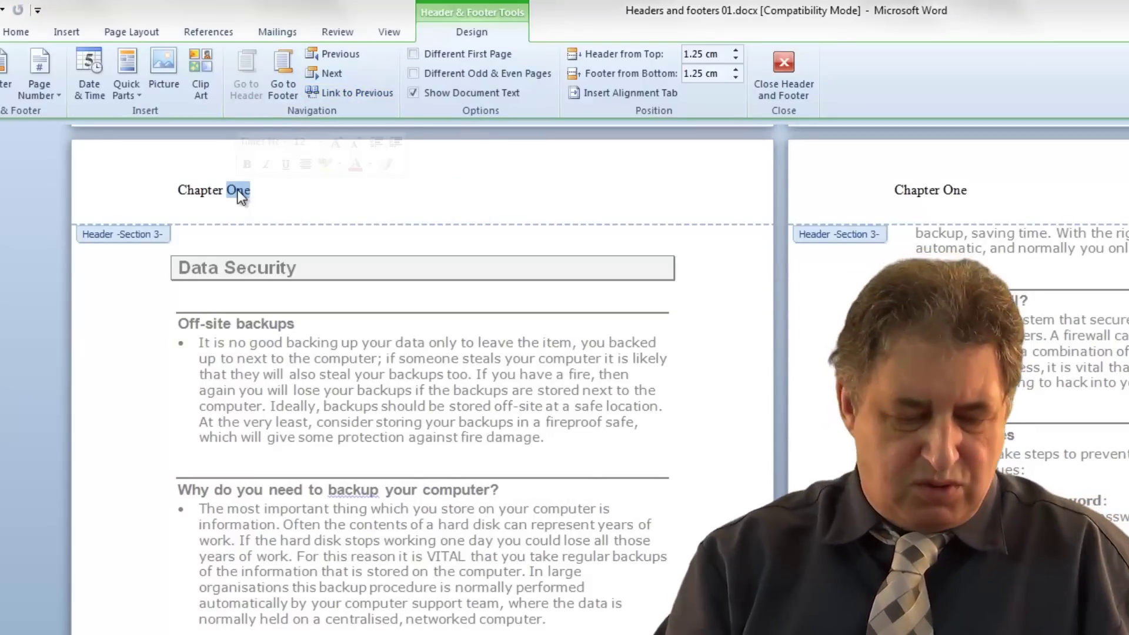
text(Two)
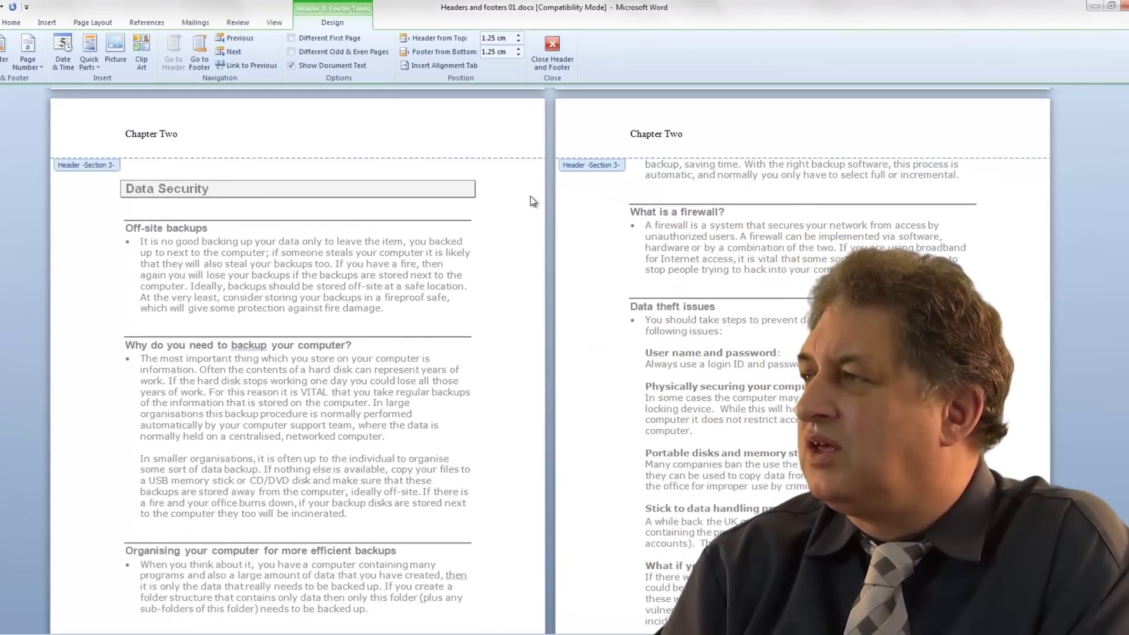
Scroll past the Data Security pages to the Section 4 Viruses header
scroll(613, 221, down, 6)
scroll(545, 193, down, 6)
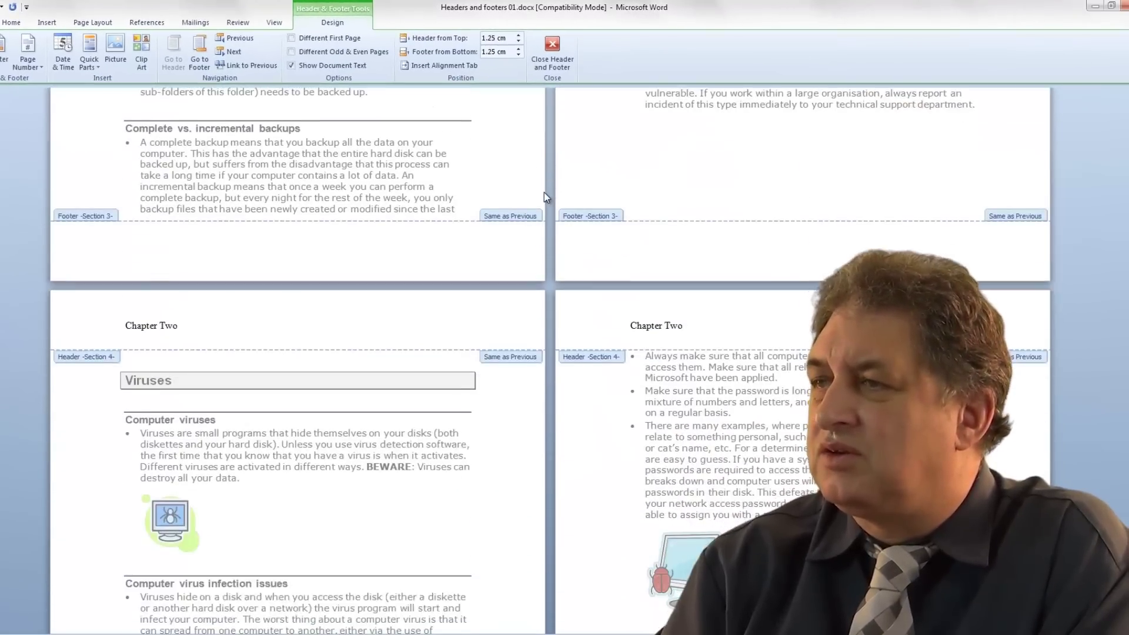
scroll(306, 380, down, 10)
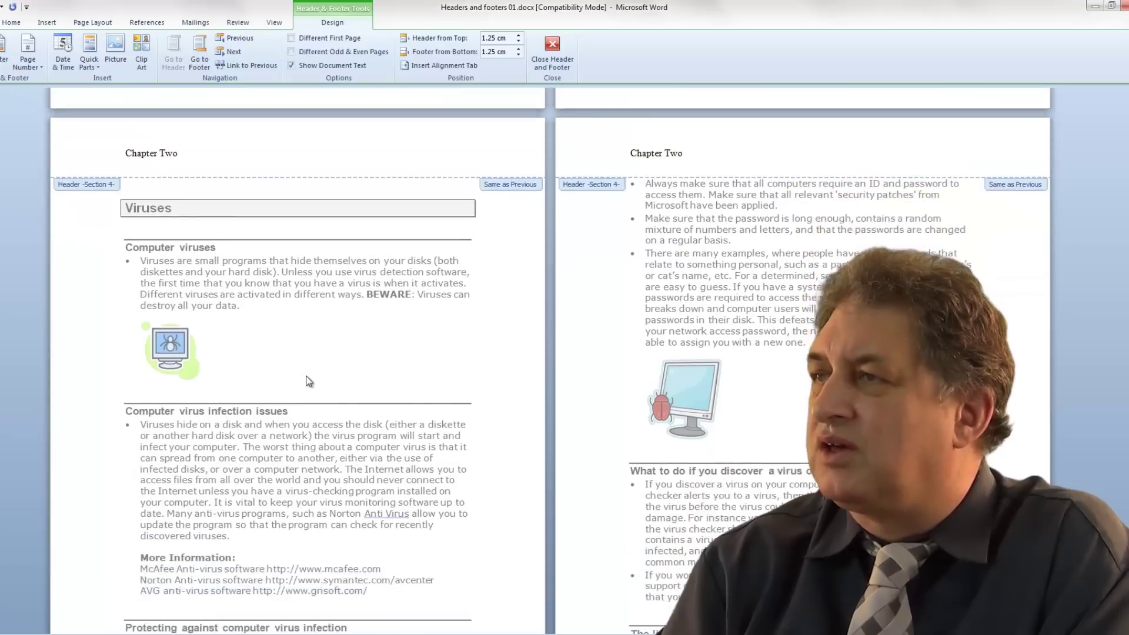
scroll(214, 540, up, 20)
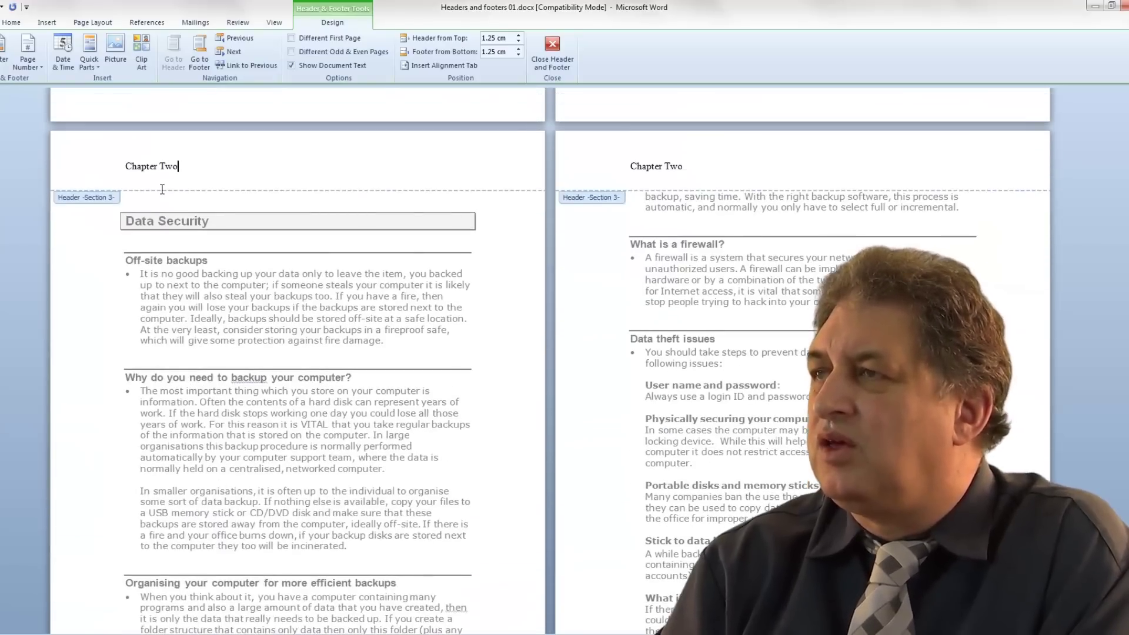
scroll(625, 221, down, 1)
scroll(625, 220, down, 5)
scroll(625, 221, up, 6)
scroll(625, 221, down, 12)
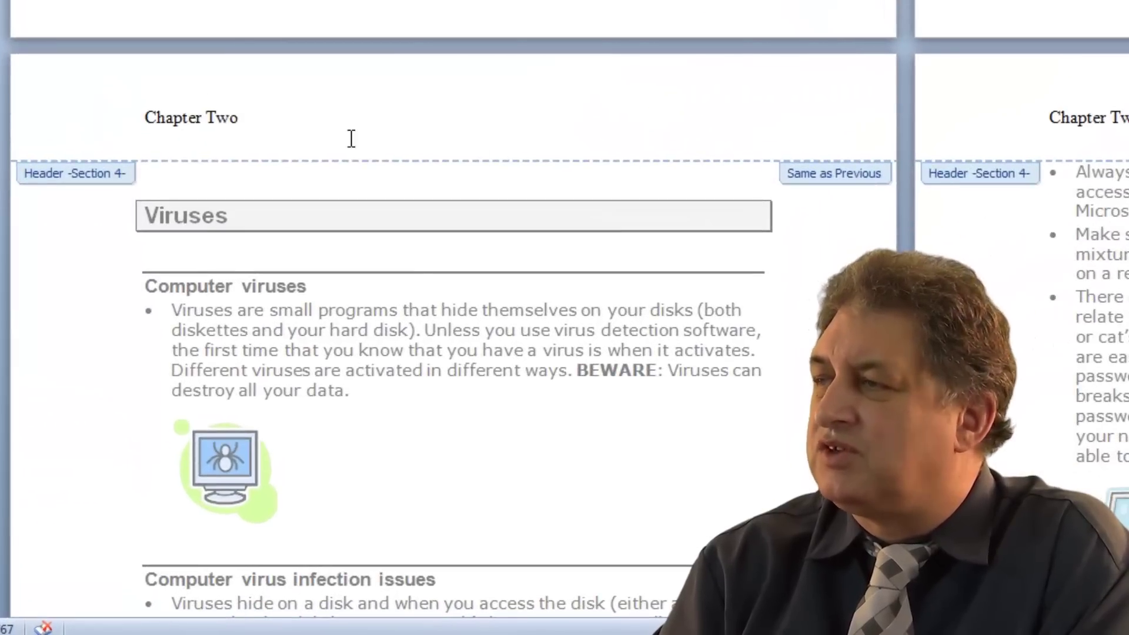
Unlink the Viruses section header and change 'Chapter Two' to 'Chapter Three'
click(192, 117)
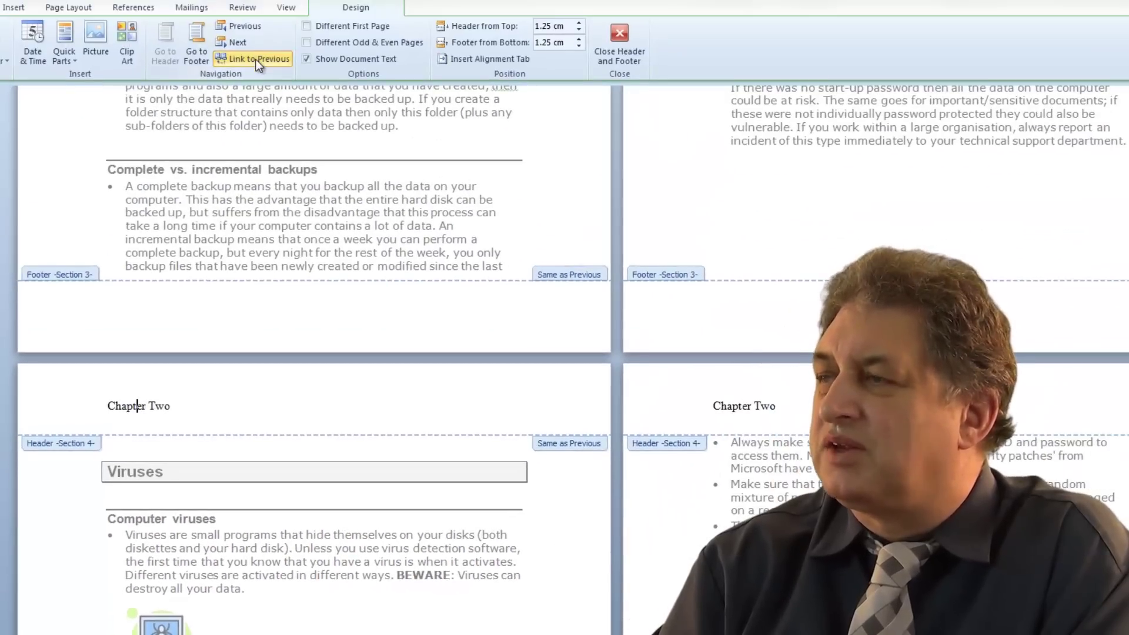
click(256, 59)
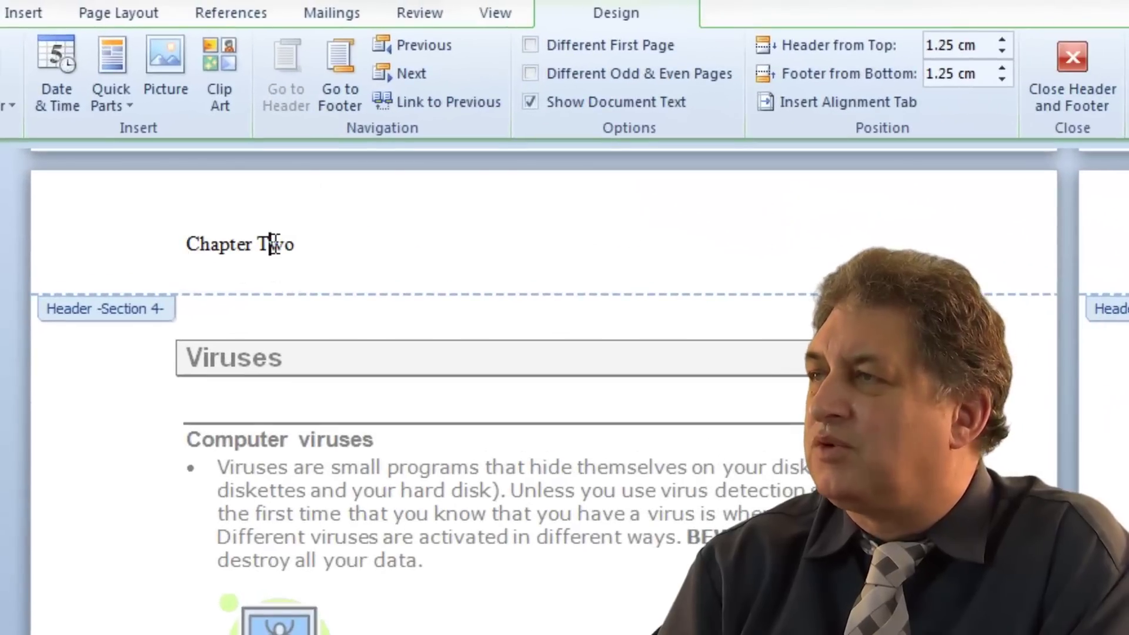
double_click(274, 243)
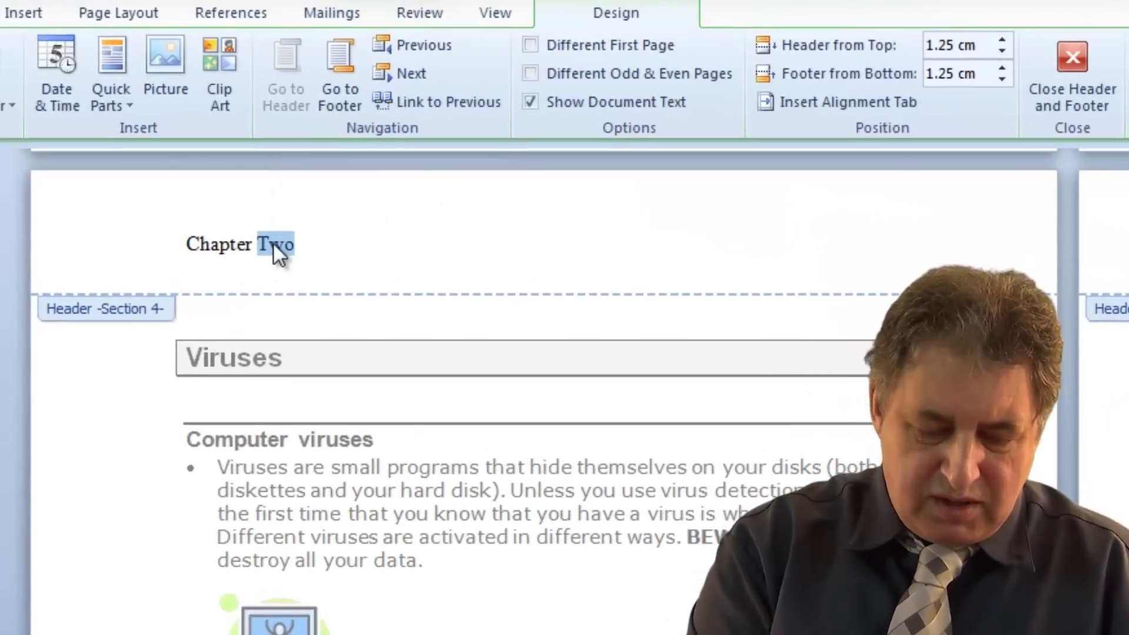
text(Three)
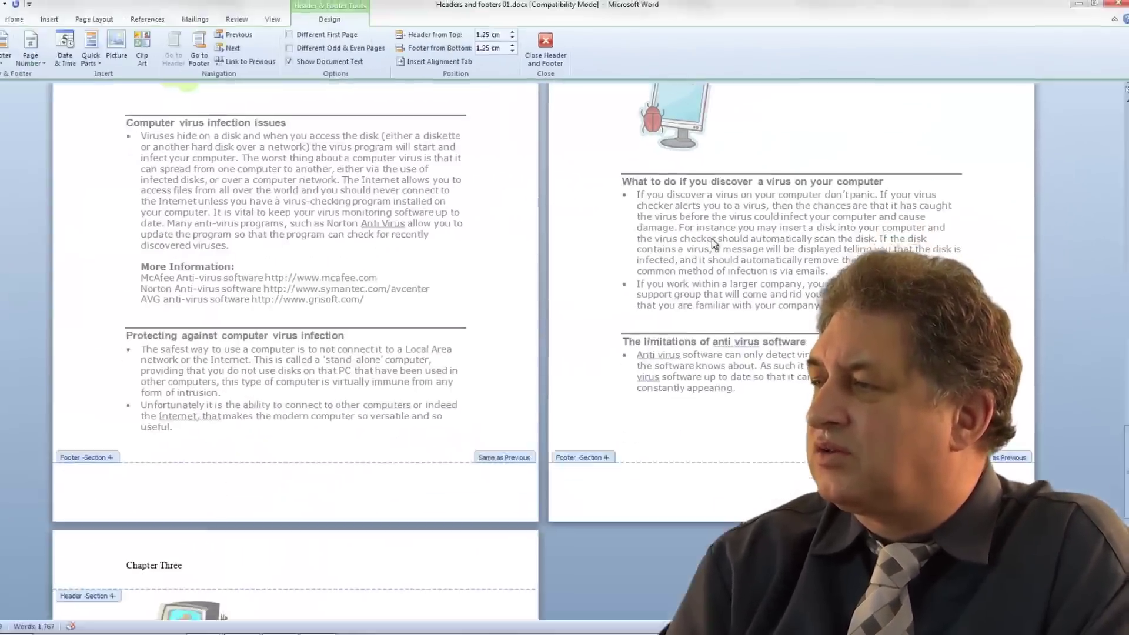
scroll(248, 338, down, 5)
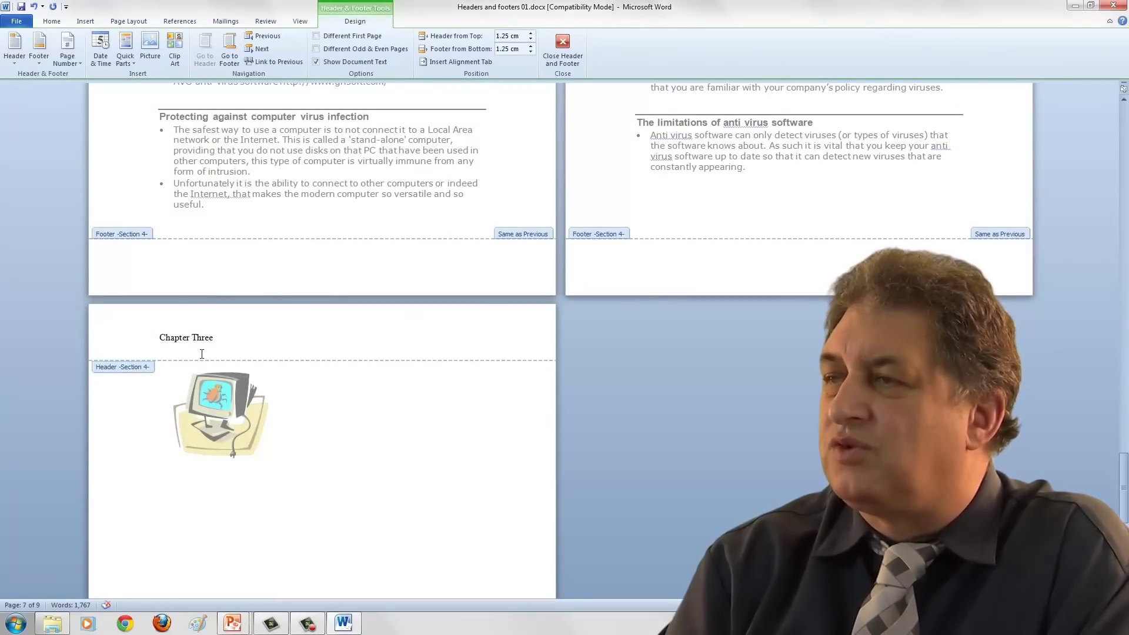
scroll(201, 353, up, 3)
scroll(201, 358, up, 15)
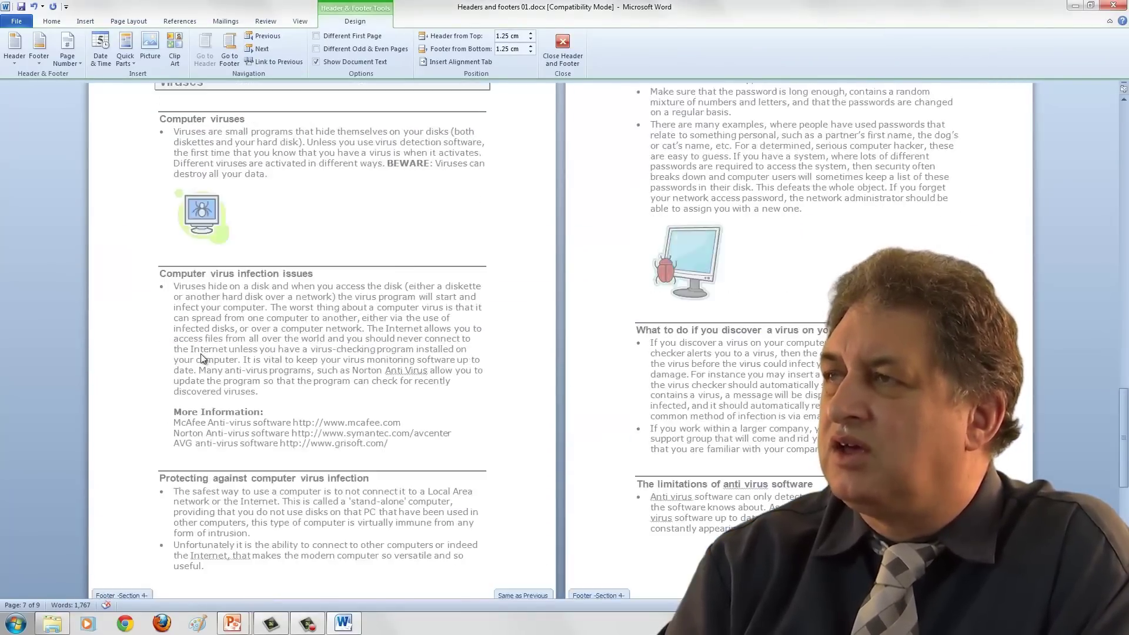
scroll(201, 358, up, 12)
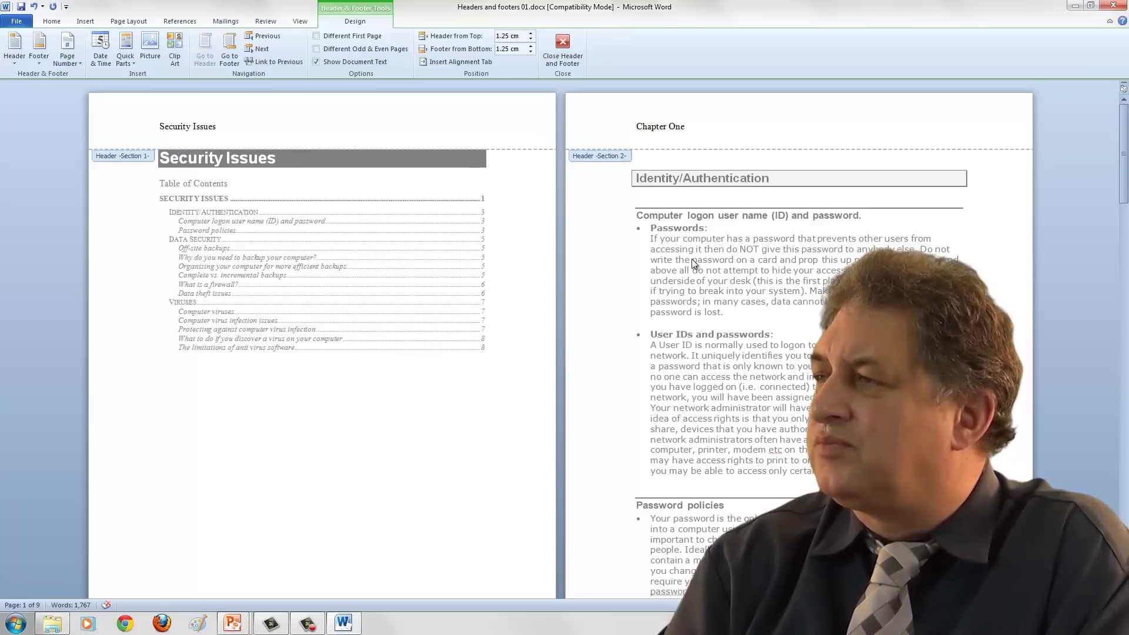
Review the four section headers, then switch to Headers and footers 02.docx
scroll(694, 263, down, 15)
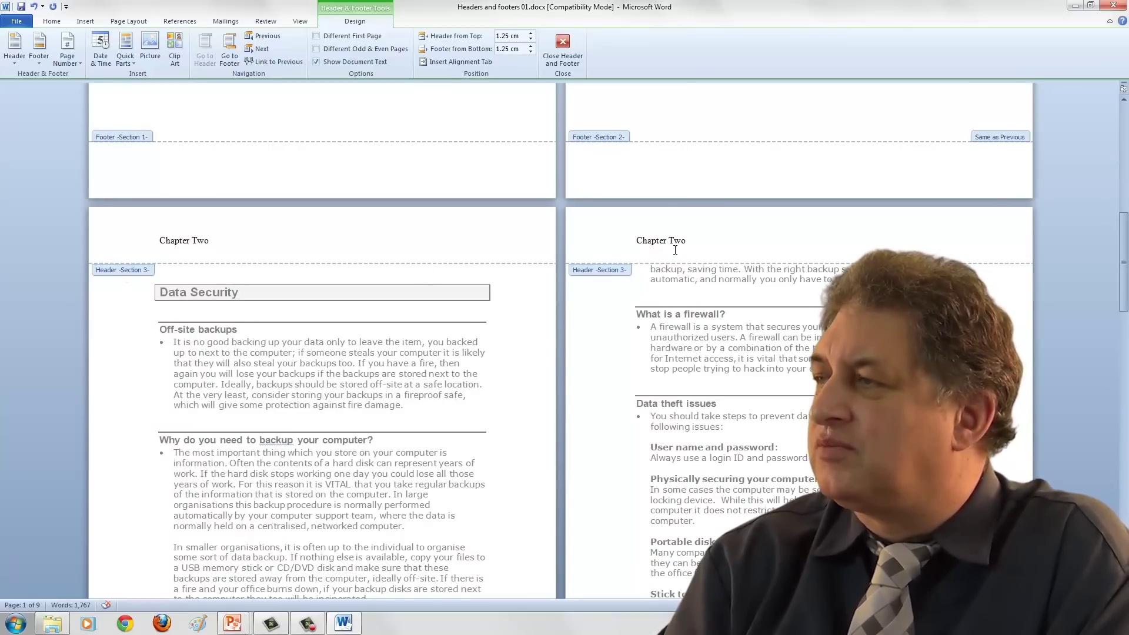
scroll(676, 250, down, 15)
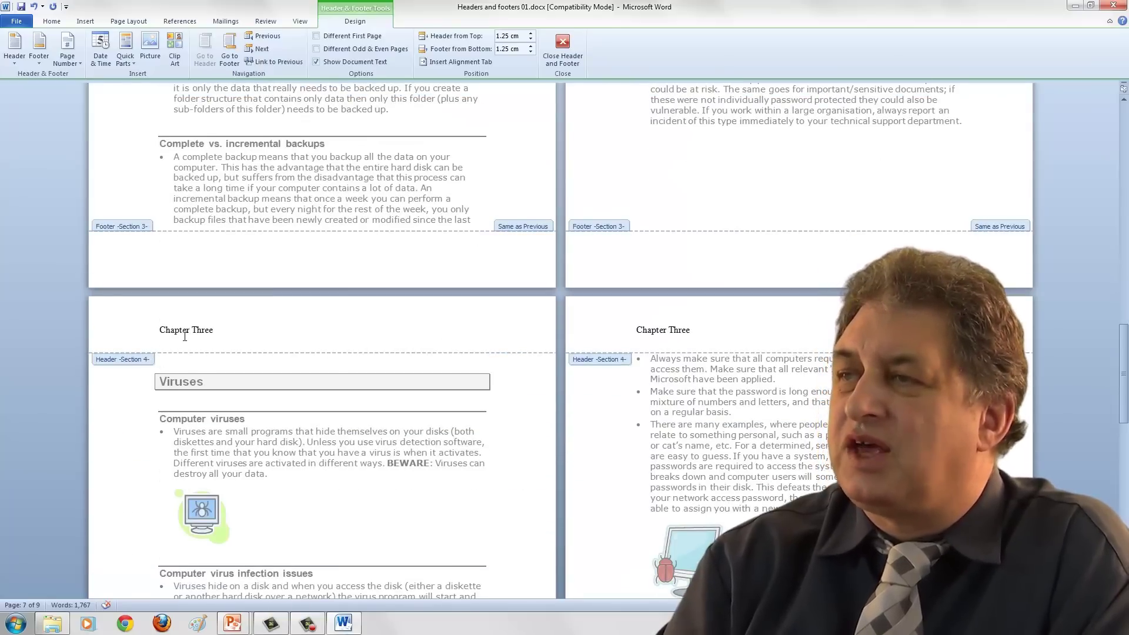
scroll(191, 331, down, 20)
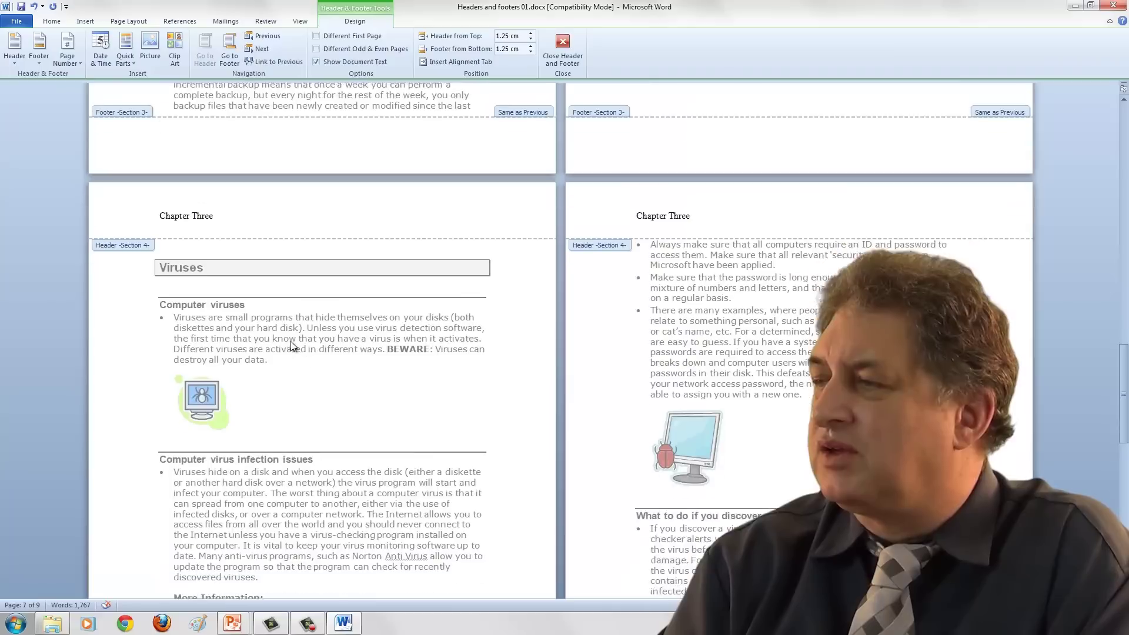
scroll(292, 346, up, 15)
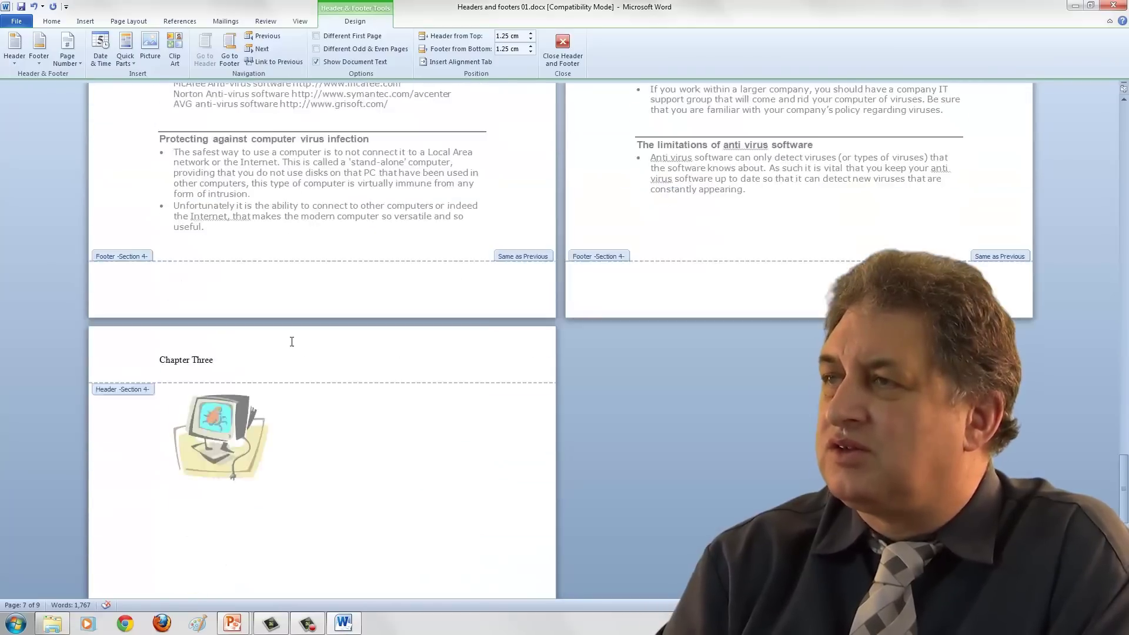
scroll(291, 342, up, 20)
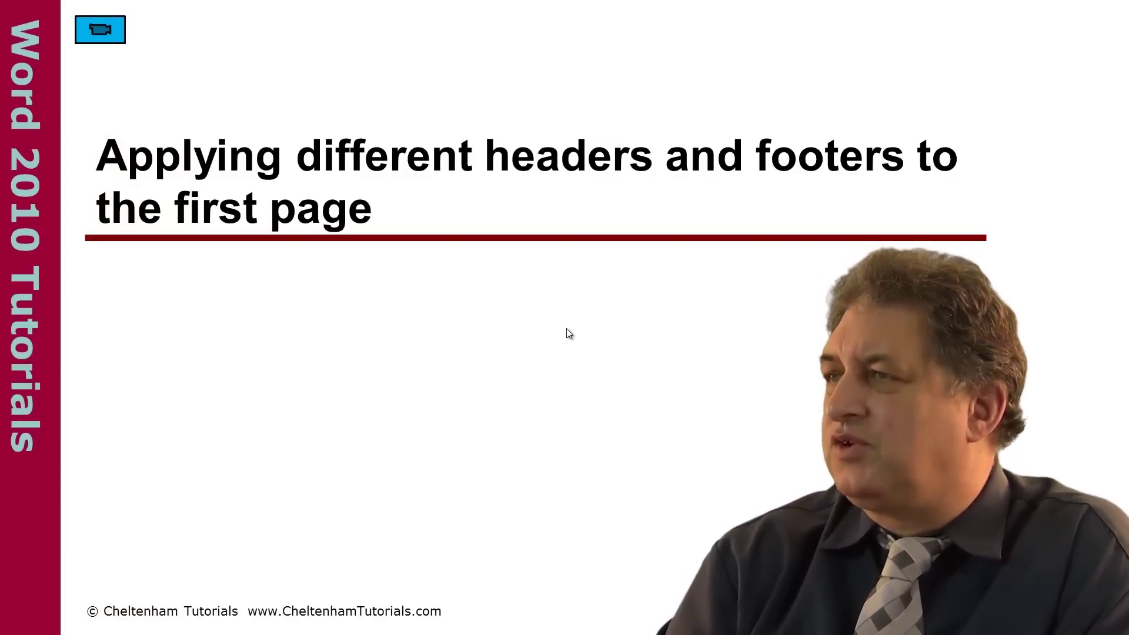
click(98, 34)
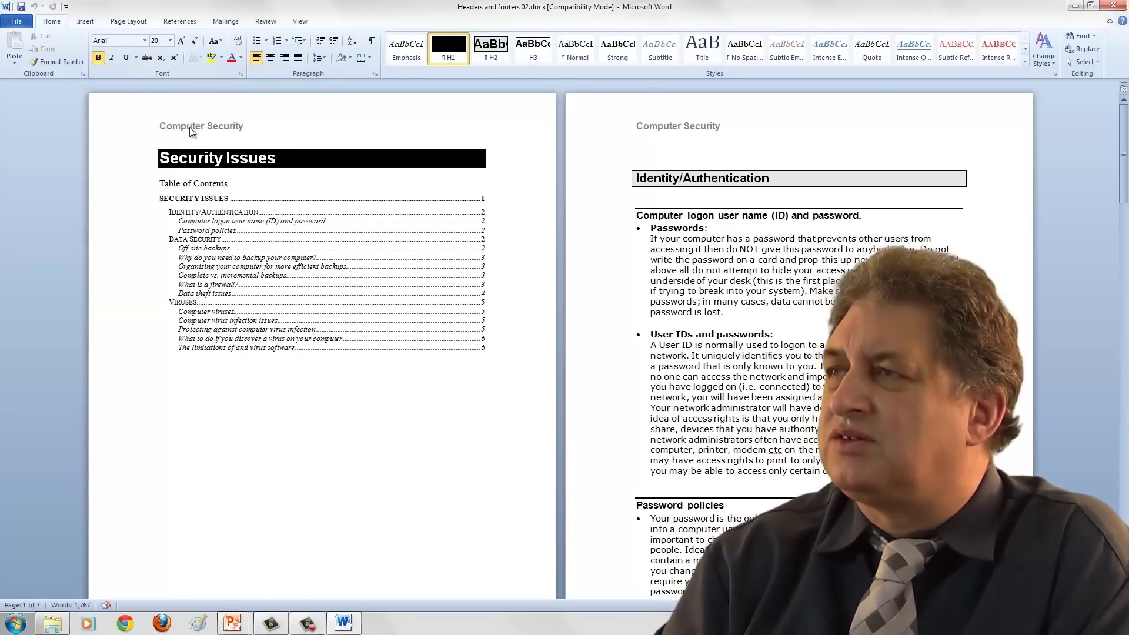
scroll(663, 260, down, 10)
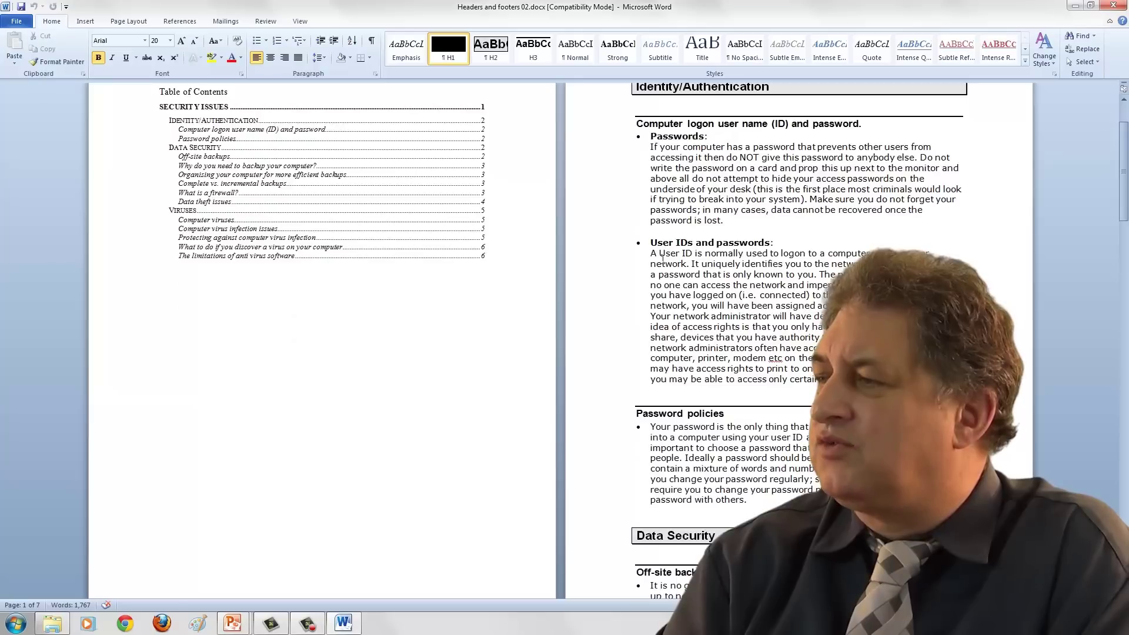
scroll(663, 259, down, 15)
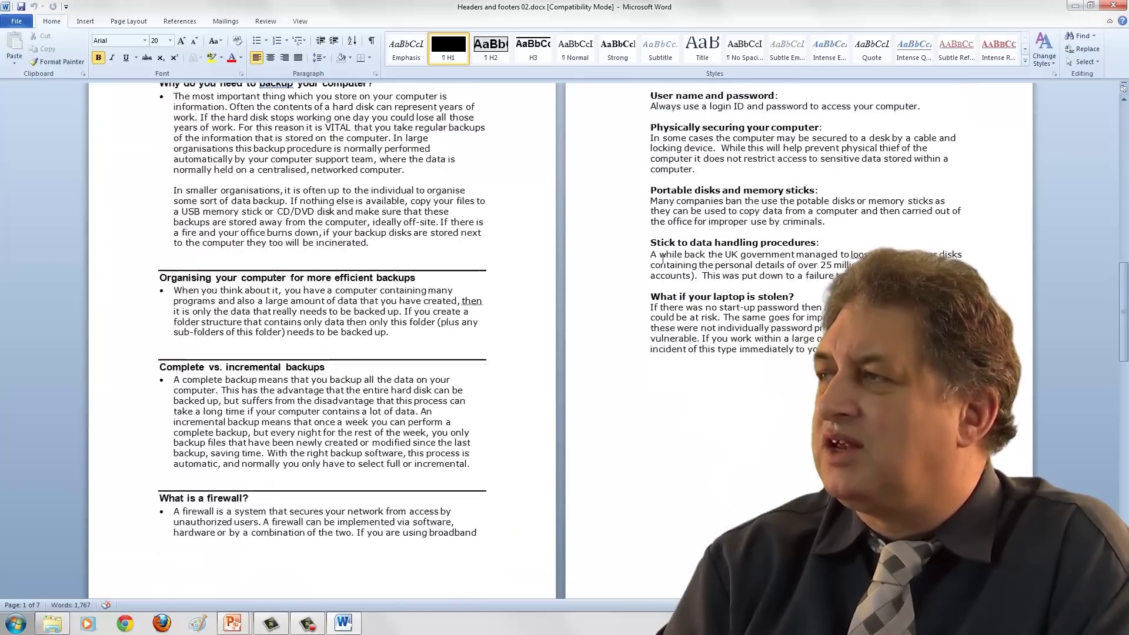
scroll(661, 259, up, 4)
scroll(662, 259, up, 20)
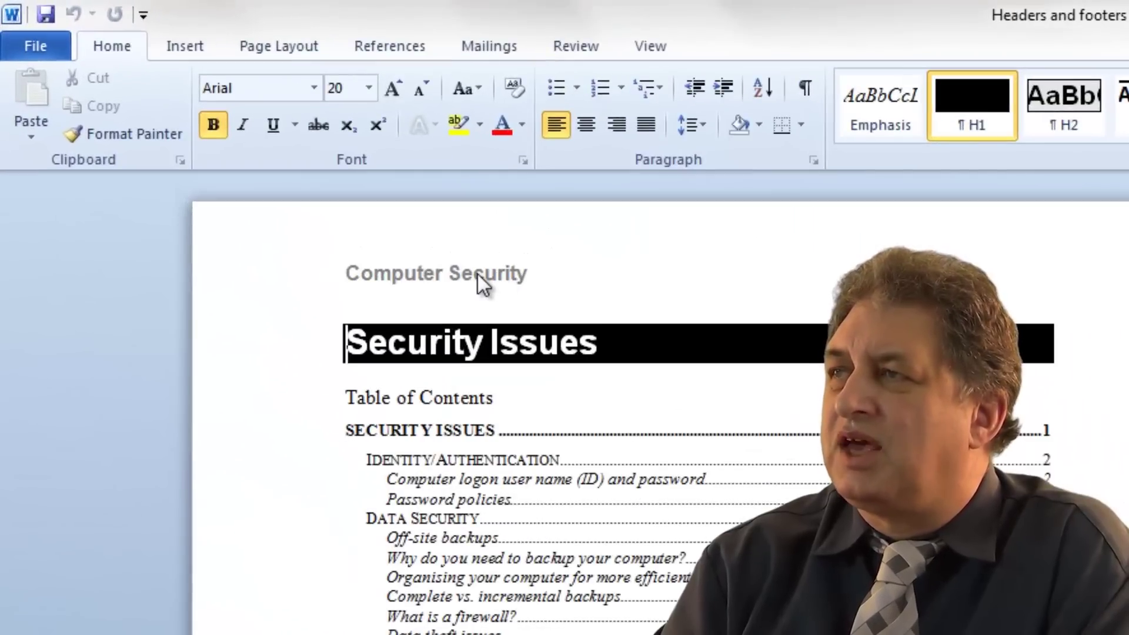
Edit the page 1 header and enable Different First Page for a separate first-page header
double_click(478, 274)
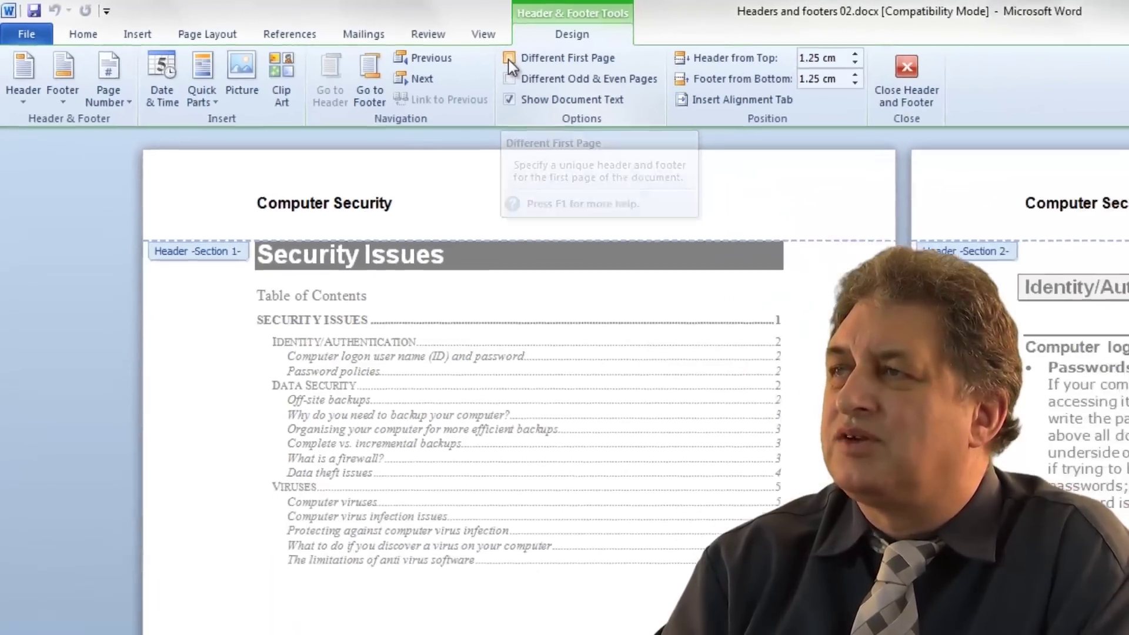
click(673, 77)
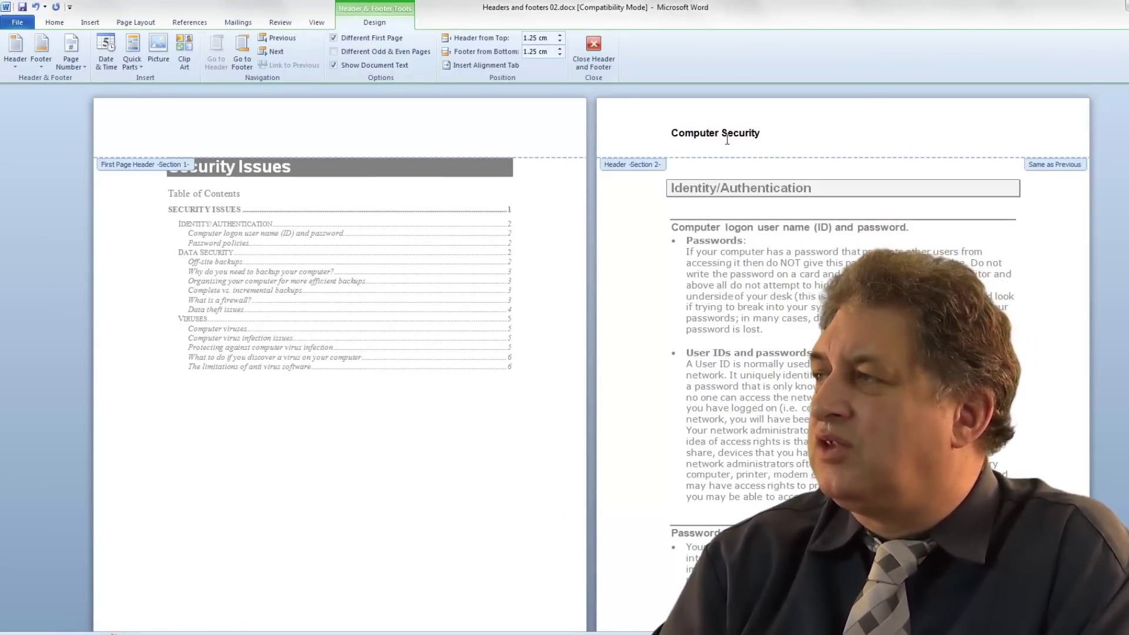
scroll(718, 347, down, 3)
scroll(718, 347, down, 10)
scroll(719, 347, up, 12)
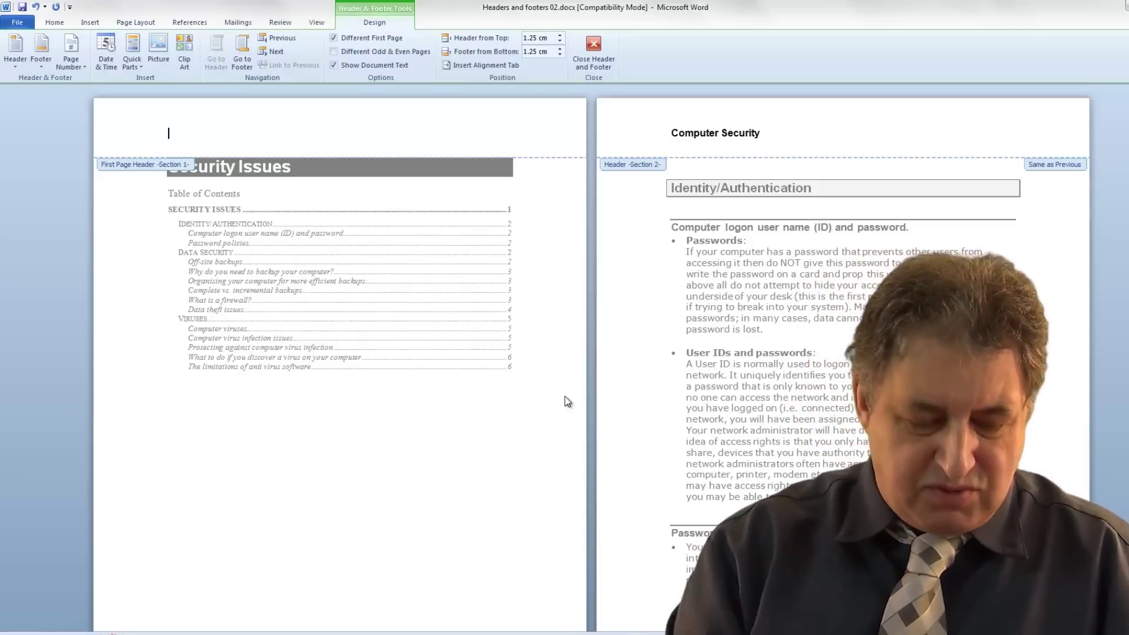
Type 'Cheltenham Group' in the First Page Header and select it for formatting
text(C)
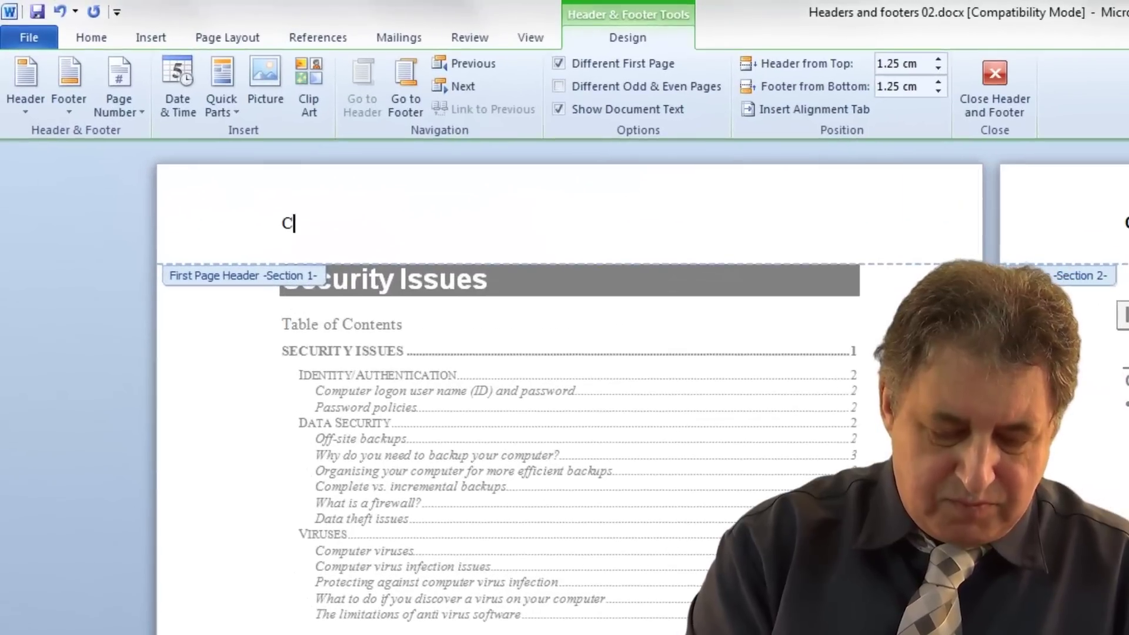
text(helten)
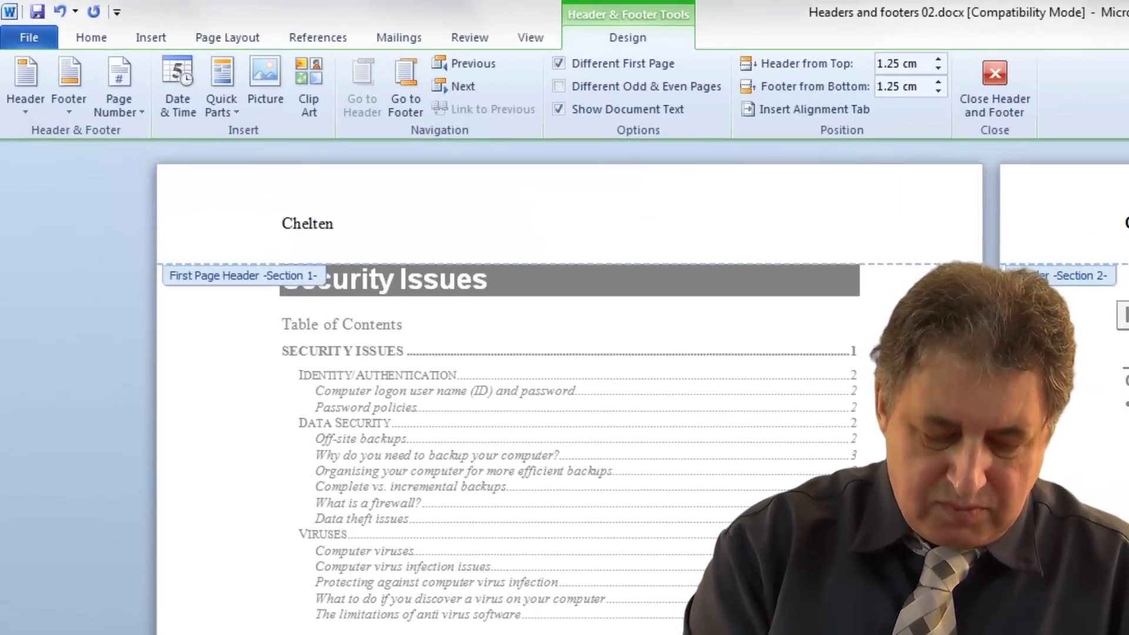
text(ham Group)
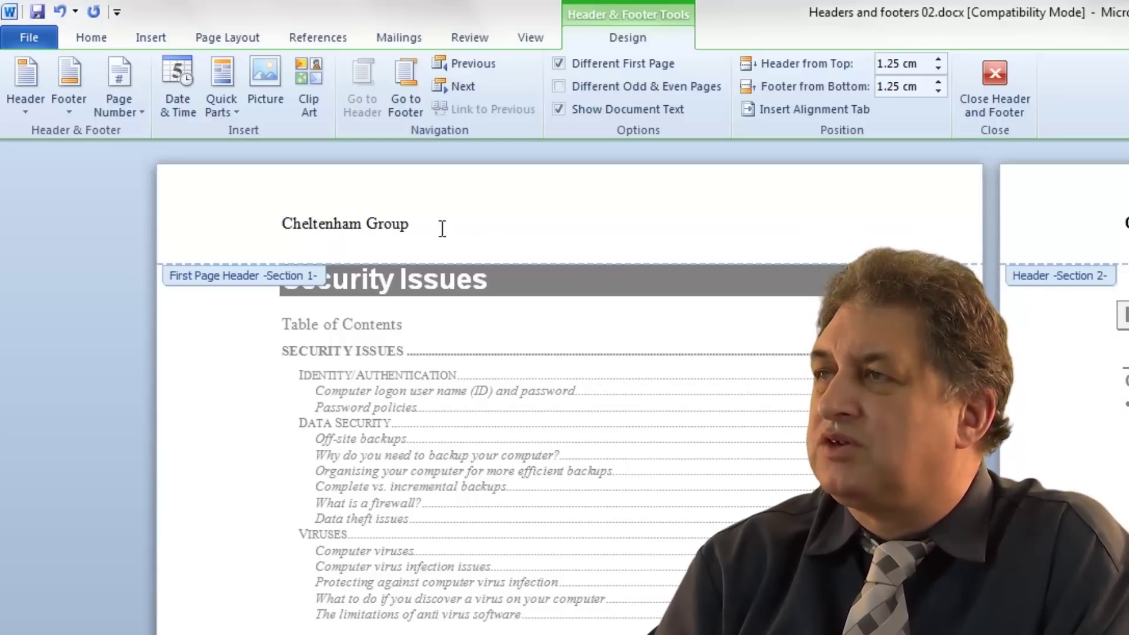
drag(429, 227, 232, 235)
click(91, 39)
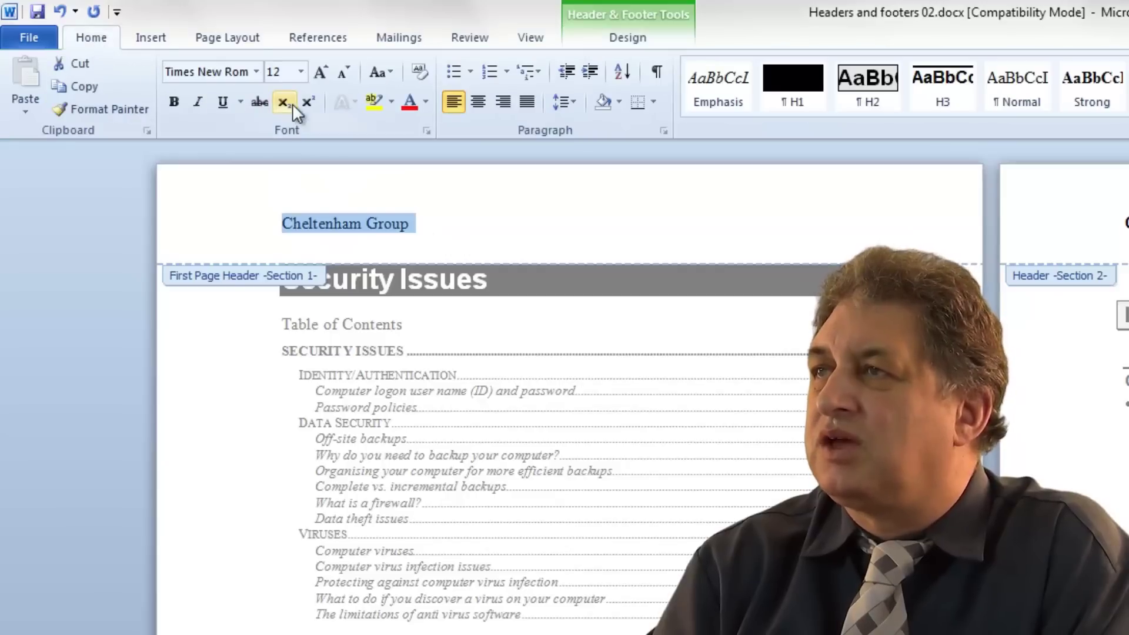
Format the Cheltenham Group header in Arial, centred, with red font colour
click(257, 72)
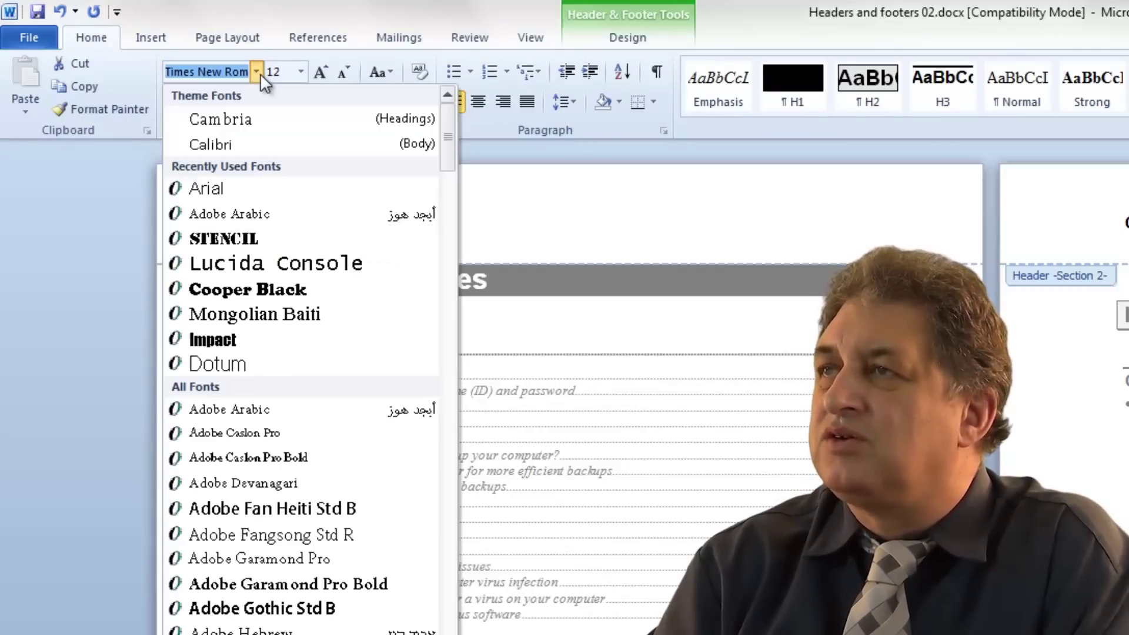
click(276, 194)
click(444, 224)
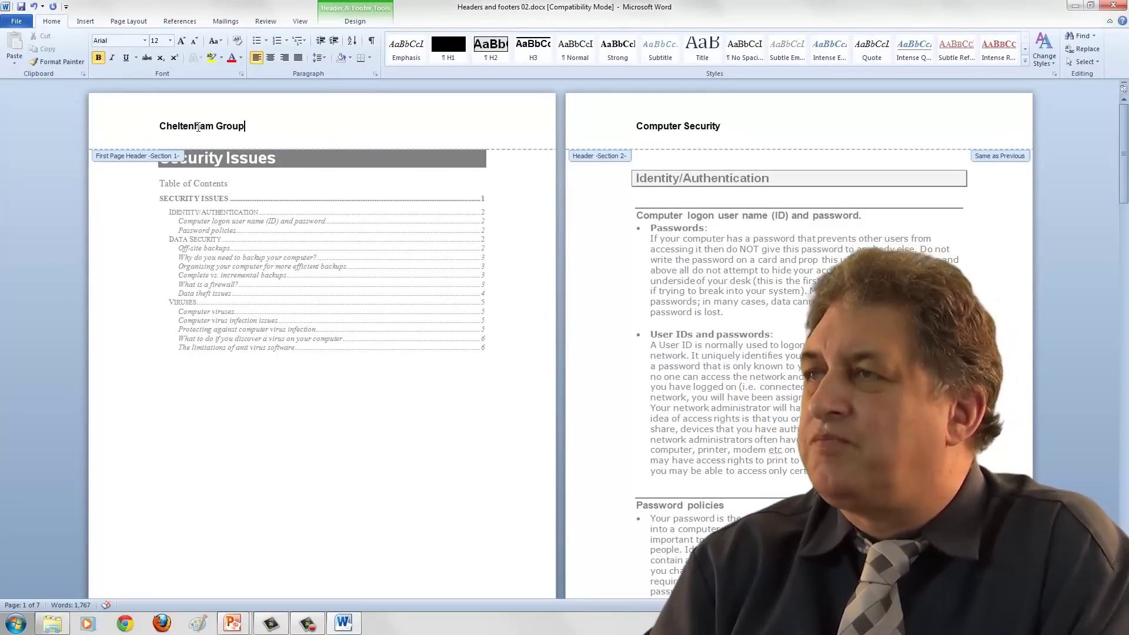
click(271, 58)
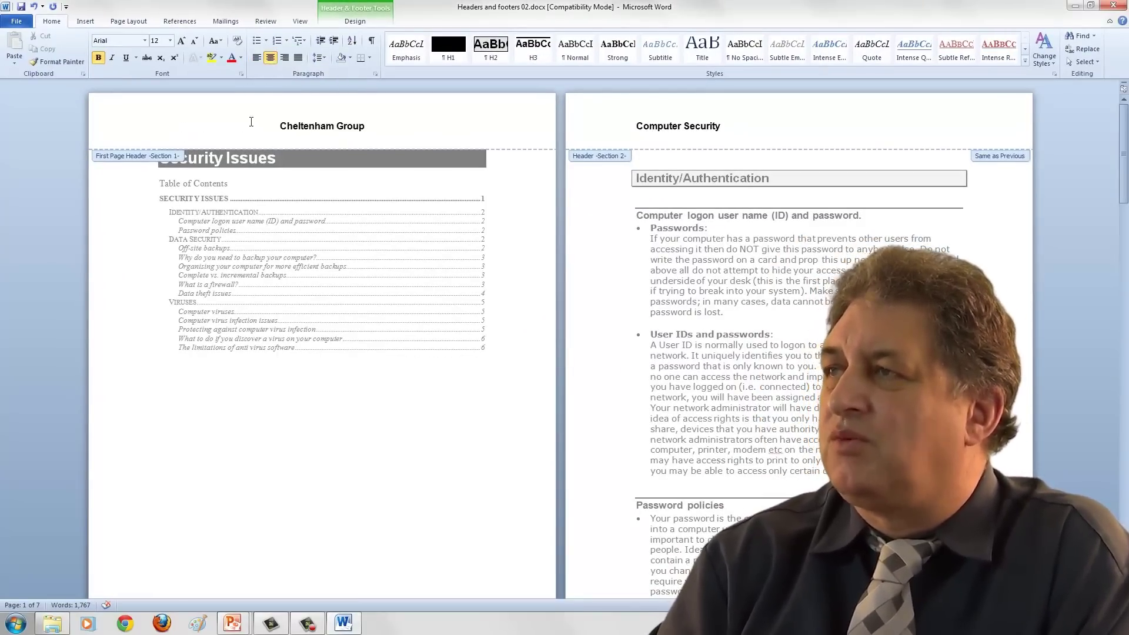
triple_click(347, 124)
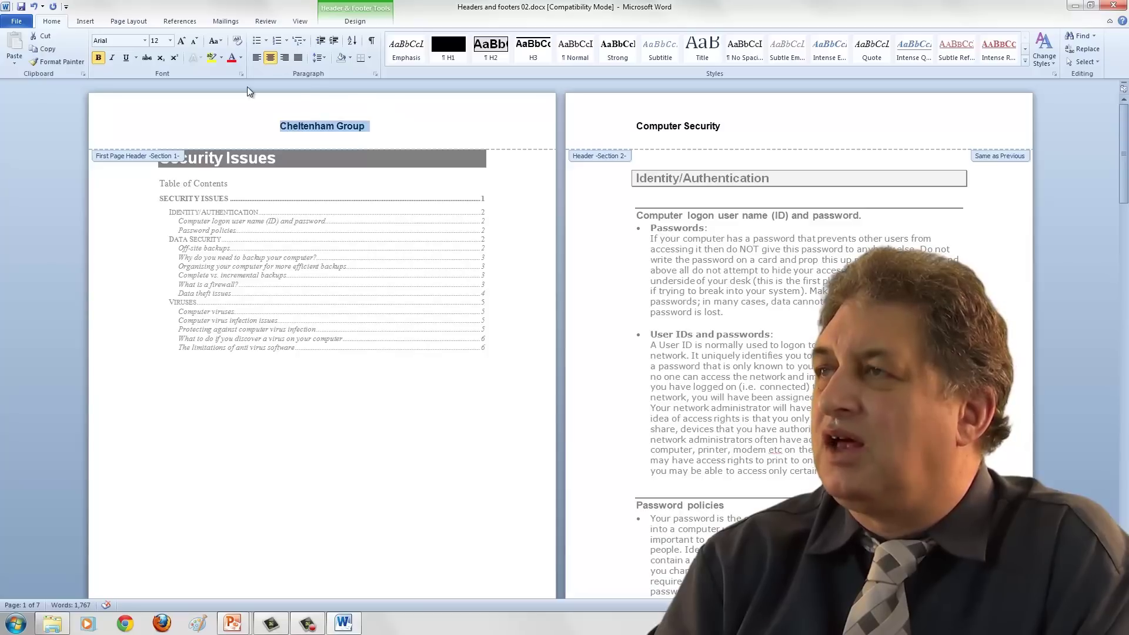
click(231, 59)
click(348, 126)
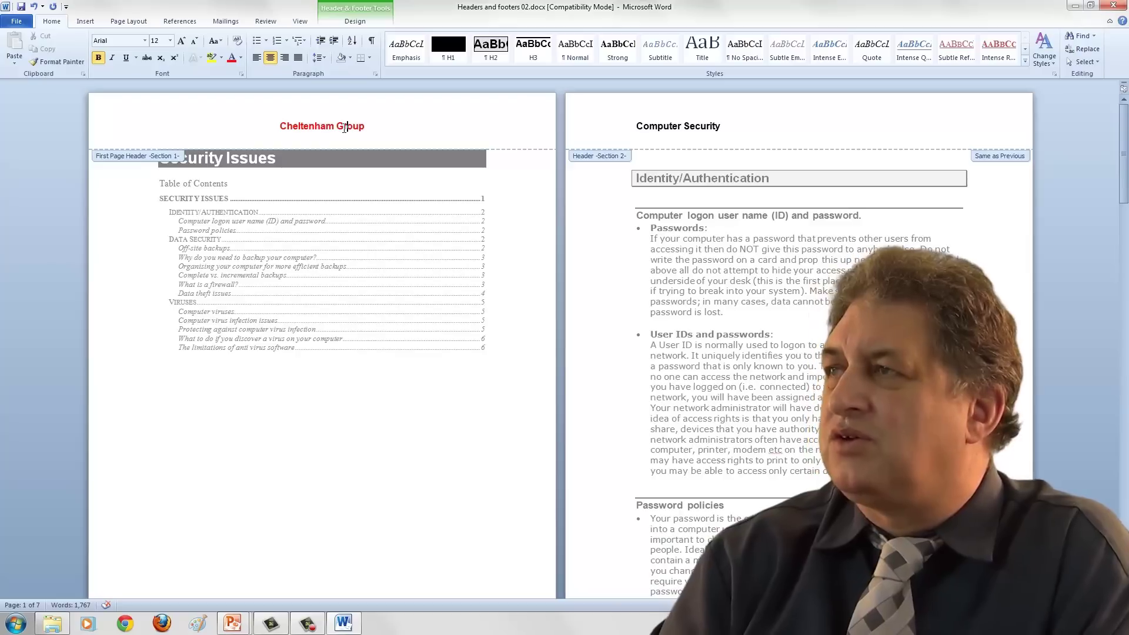
scroll(411, 347, down, 8)
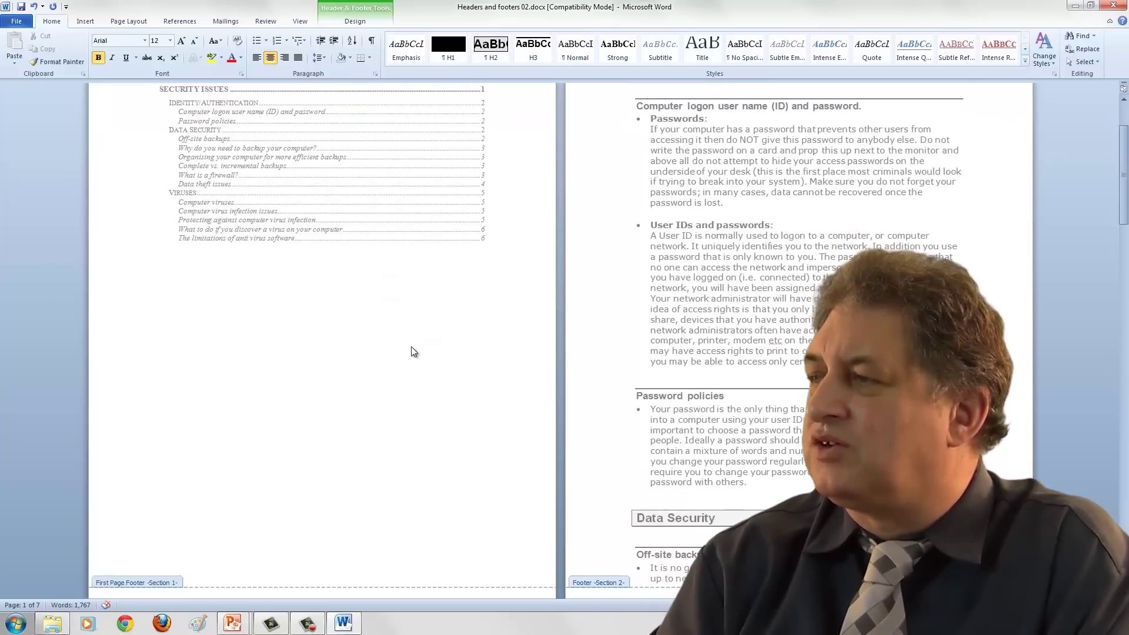
scroll(411, 347, down, 20)
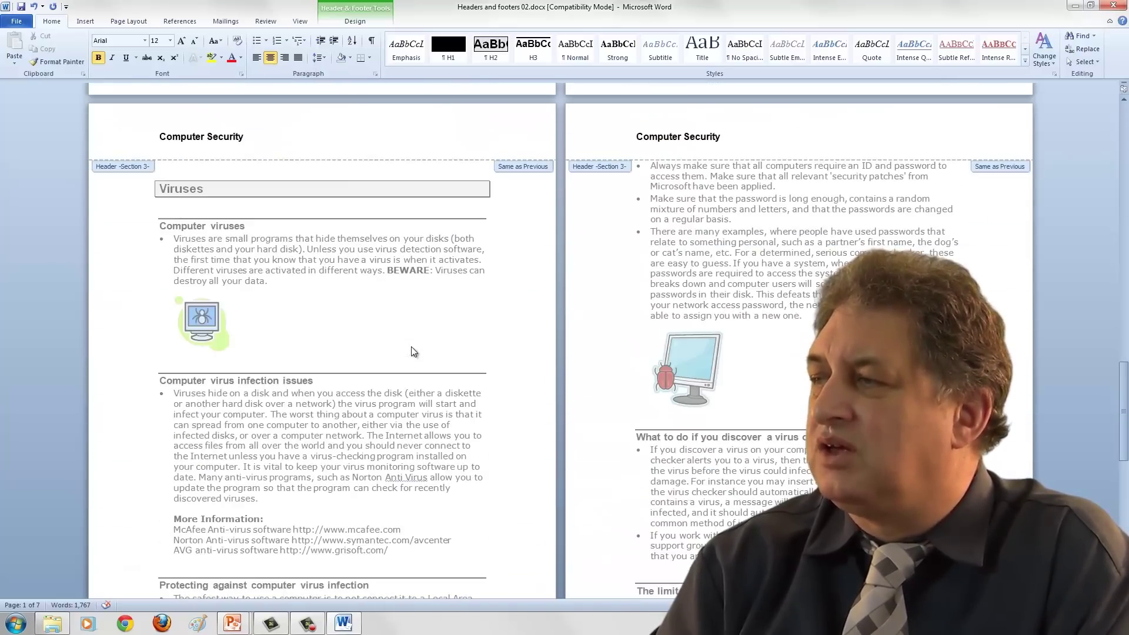
scroll(414, 352, down, 12)
scroll(414, 352, up, 20)
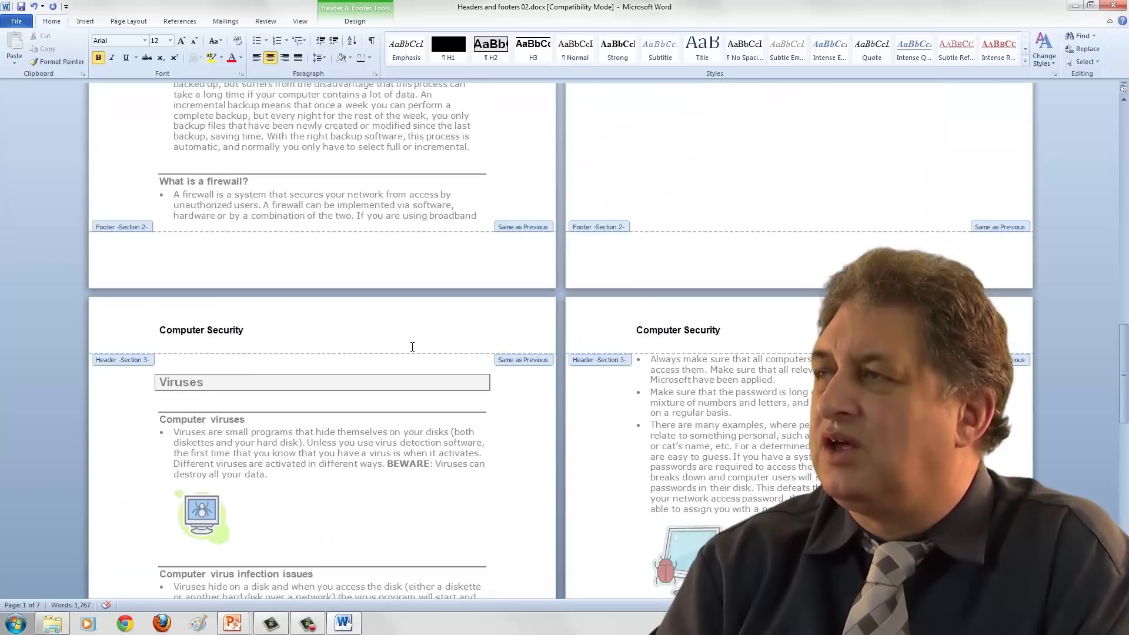
scroll(414, 351, up, 15)
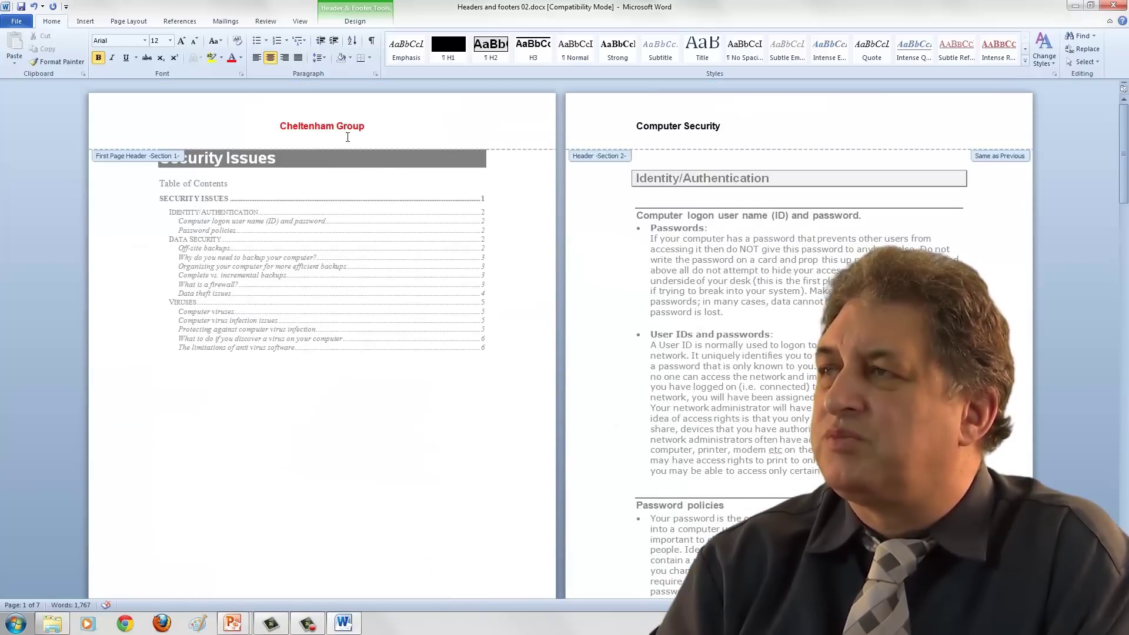
click(348, 137)
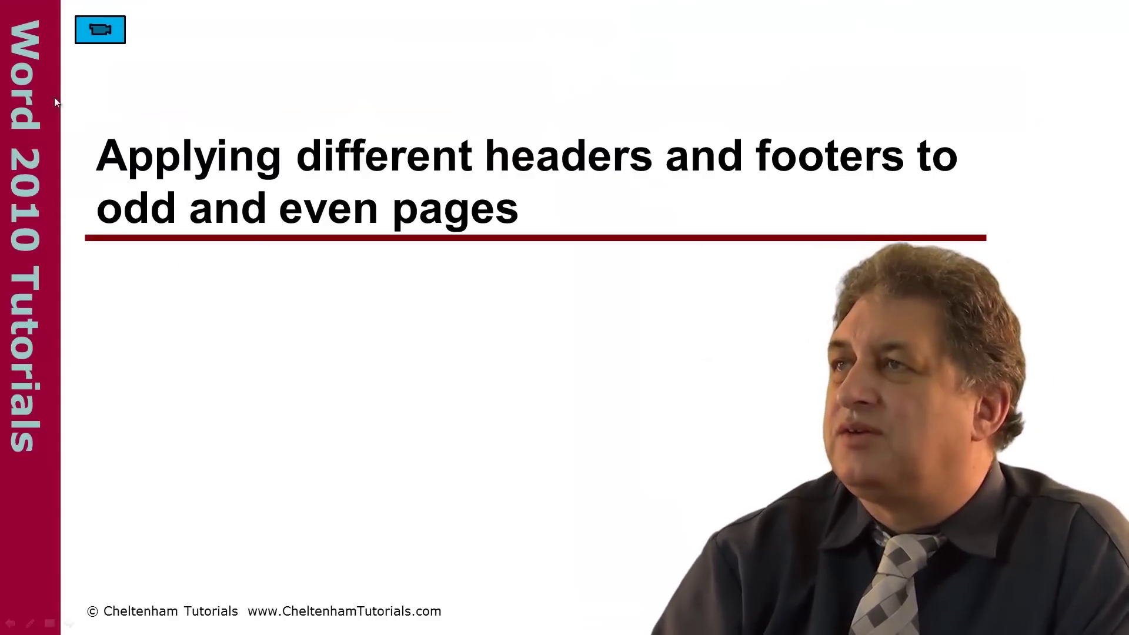
Return to Headers and footers 03.docx and edit its page 1 Computer Security header
click(100, 29)
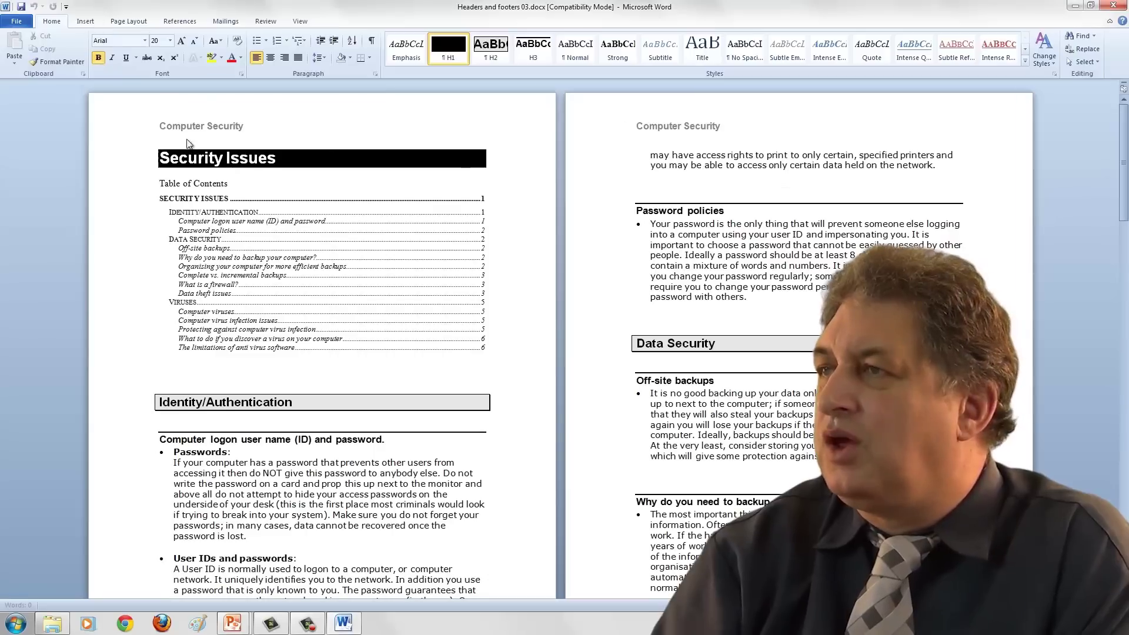
scroll(231, 150, down, 20)
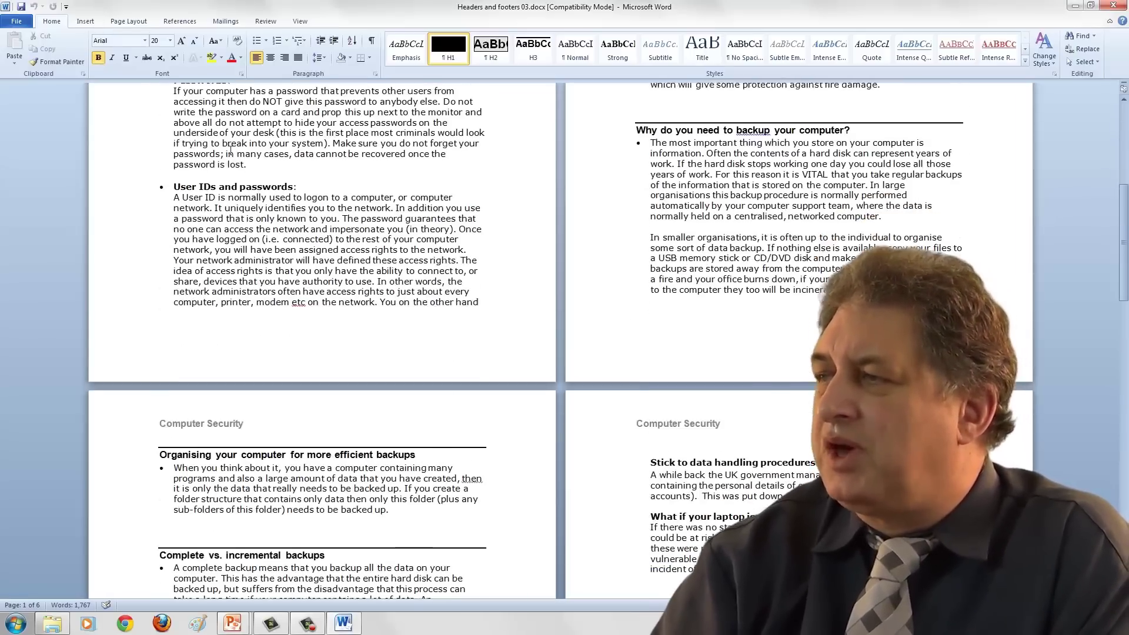
scroll(231, 151, up, 20)
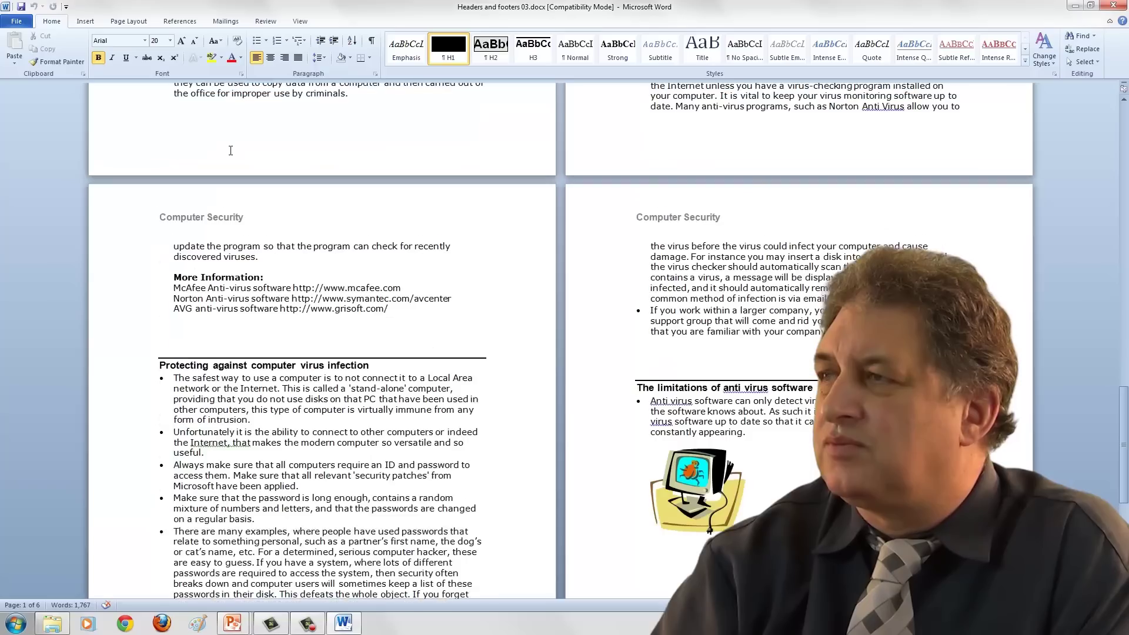
scroll(230, 151, up, 5)
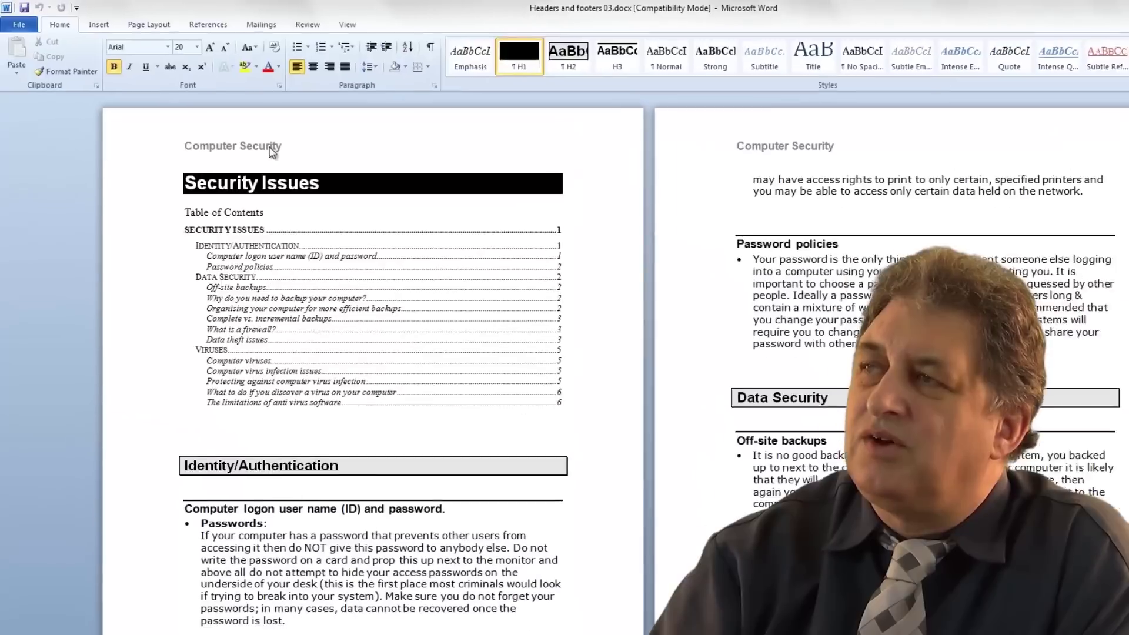
double_click(235, 126)
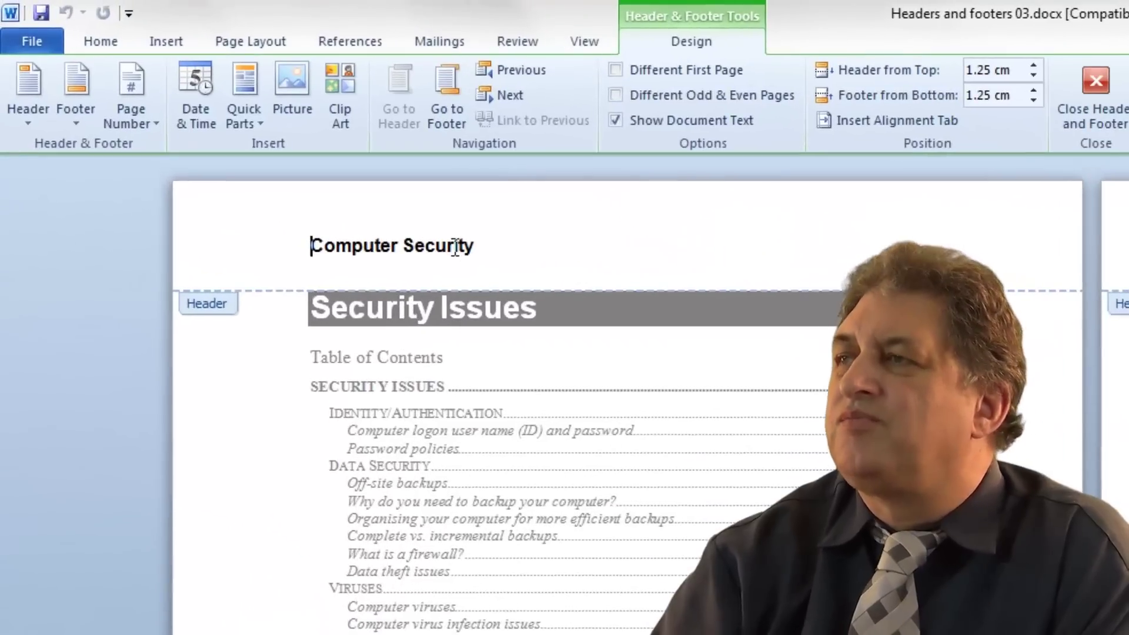
Enable Different Odd & Even Pages for the Computer Security header
drag(480, 247, 322, 255)
key(ctrl+c)
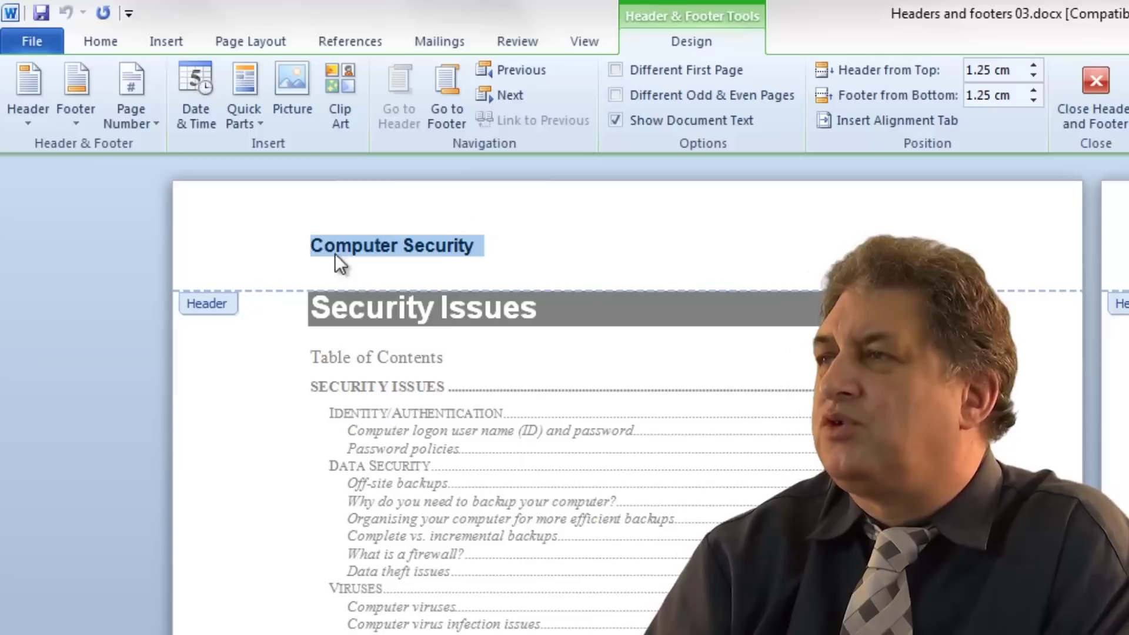
click(491, 247)
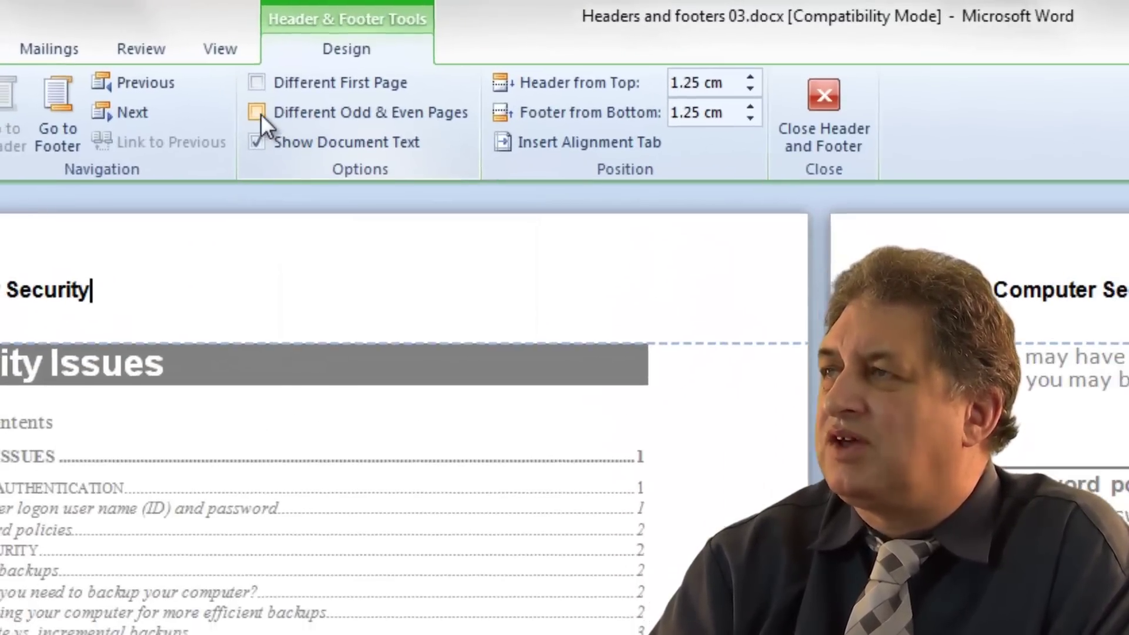
click(255, 114)
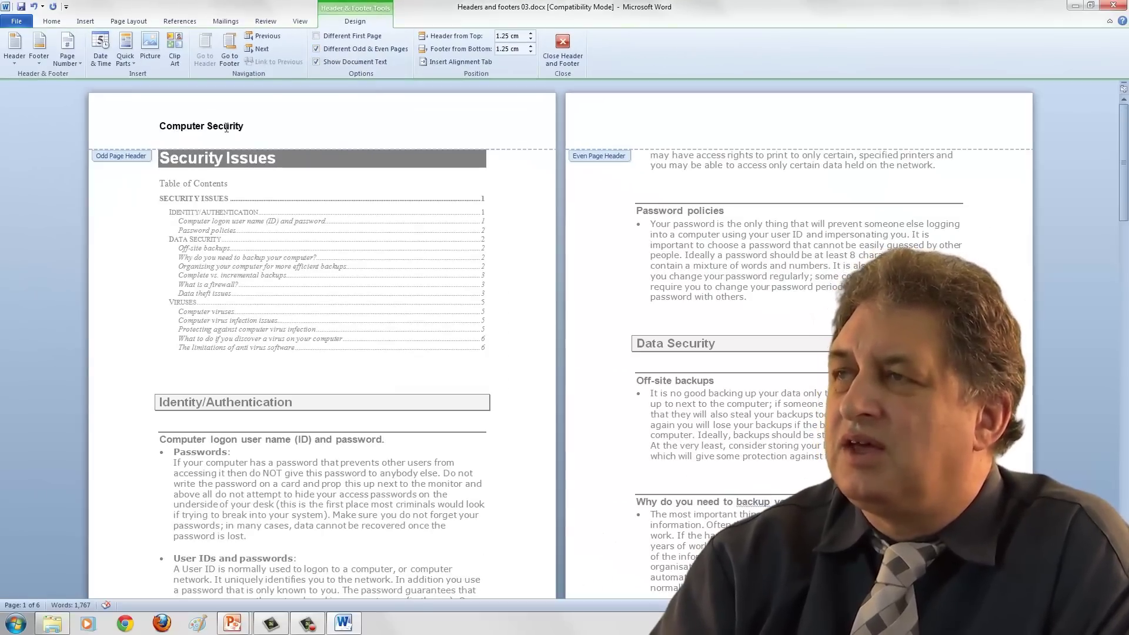
Right-align the odd-page 'Computer Security' header and paste 'Computer Security' left-aligned into the even-page header
click(50, 21)
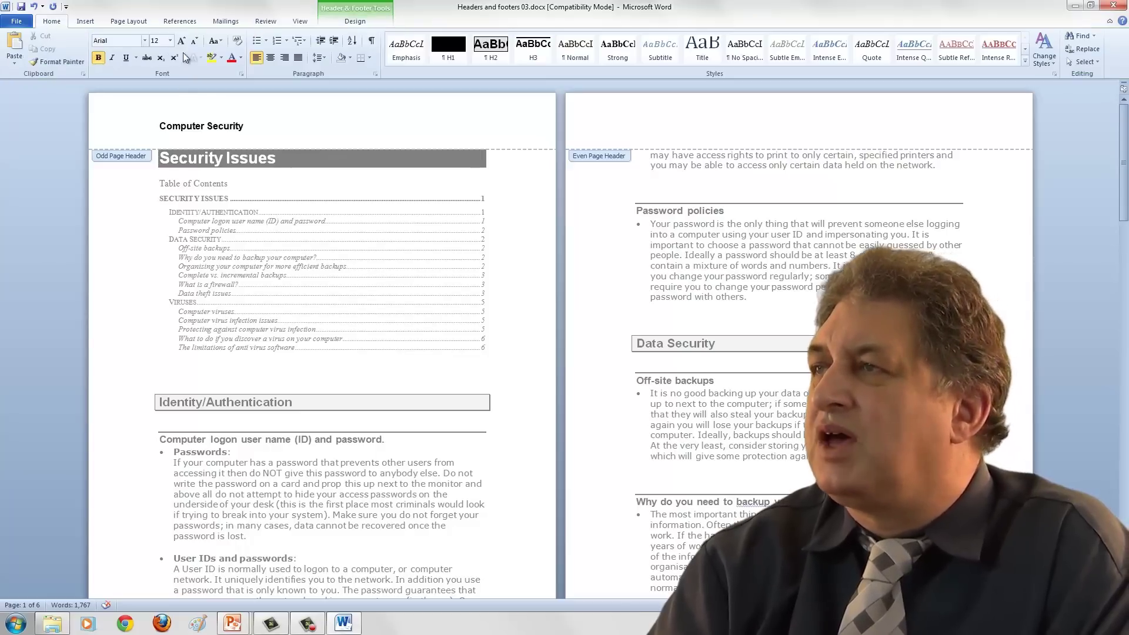
click(284, 57)
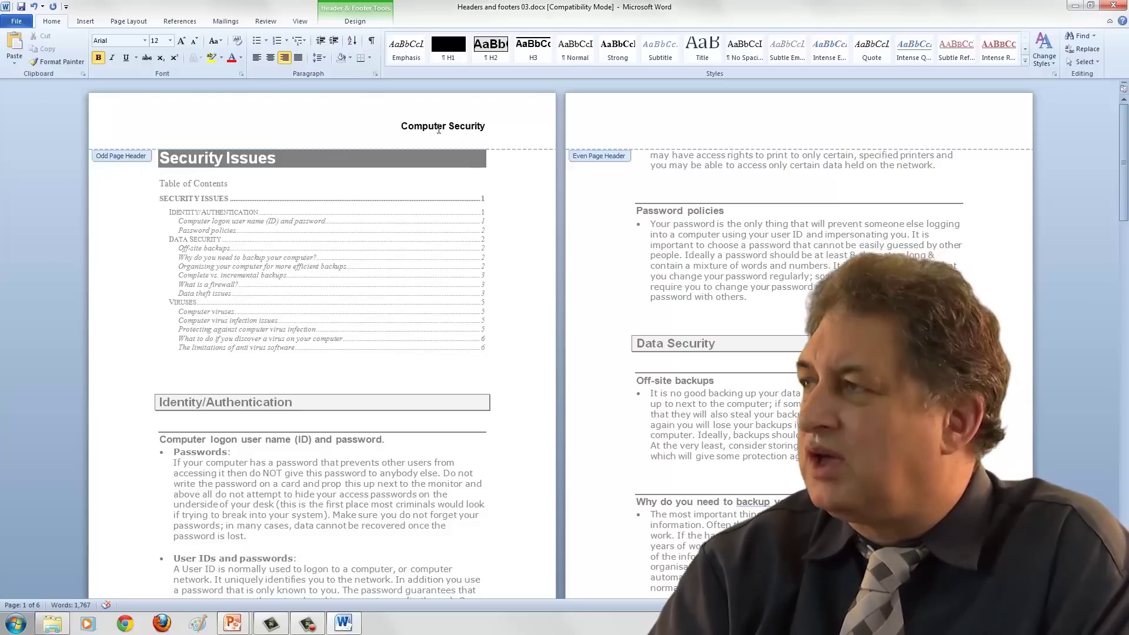
click(655, 123)
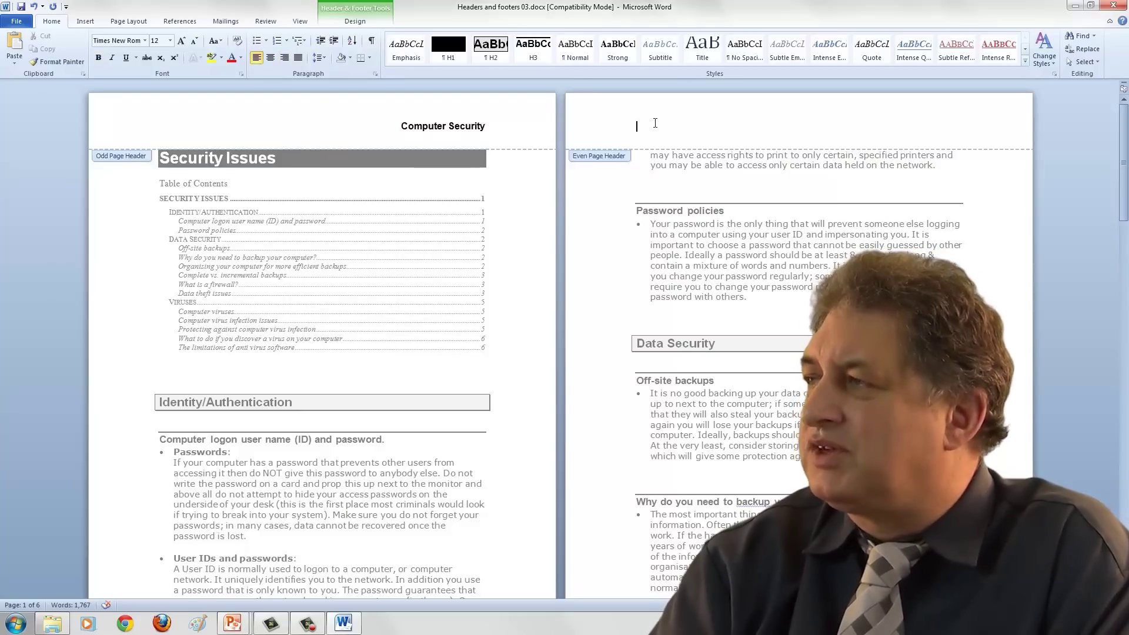
key(ctrl+v)
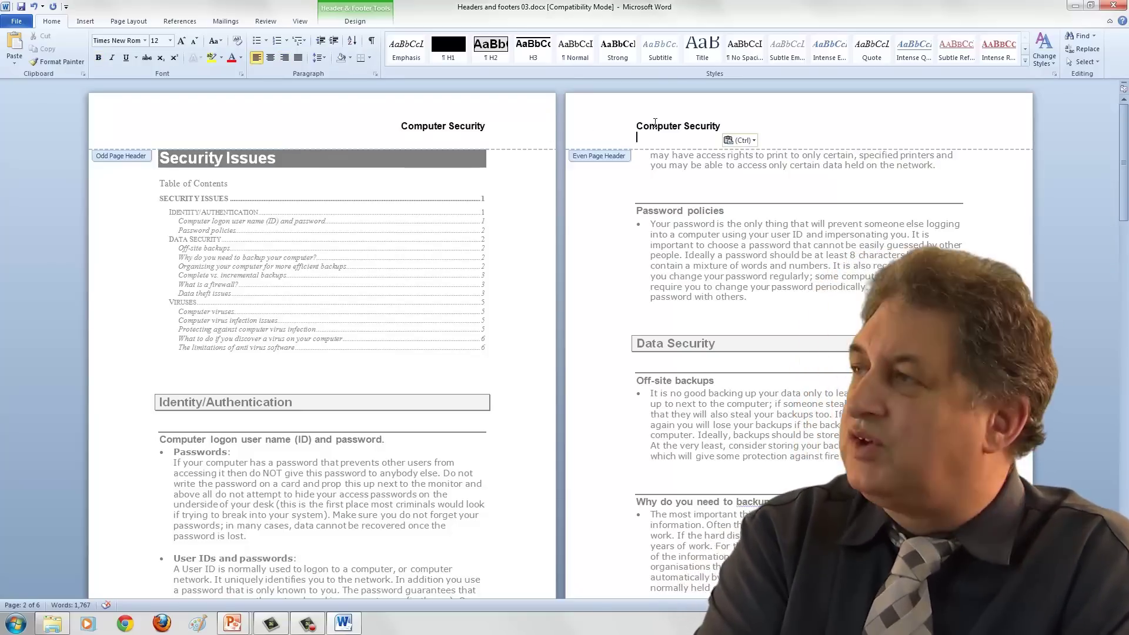
click(656, 124)
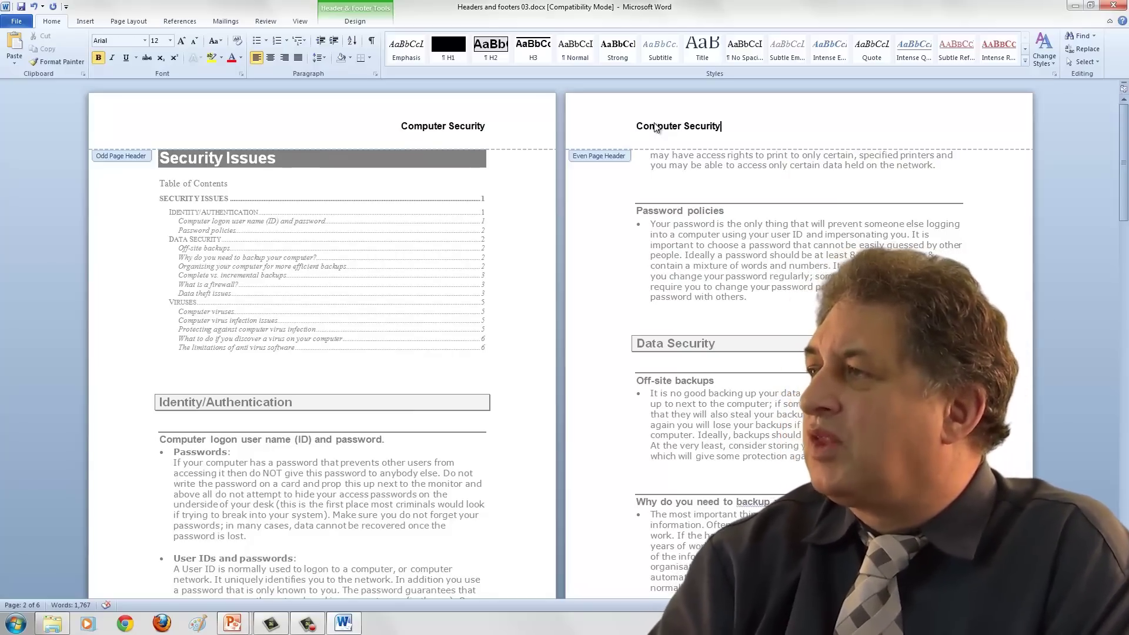
key(End)
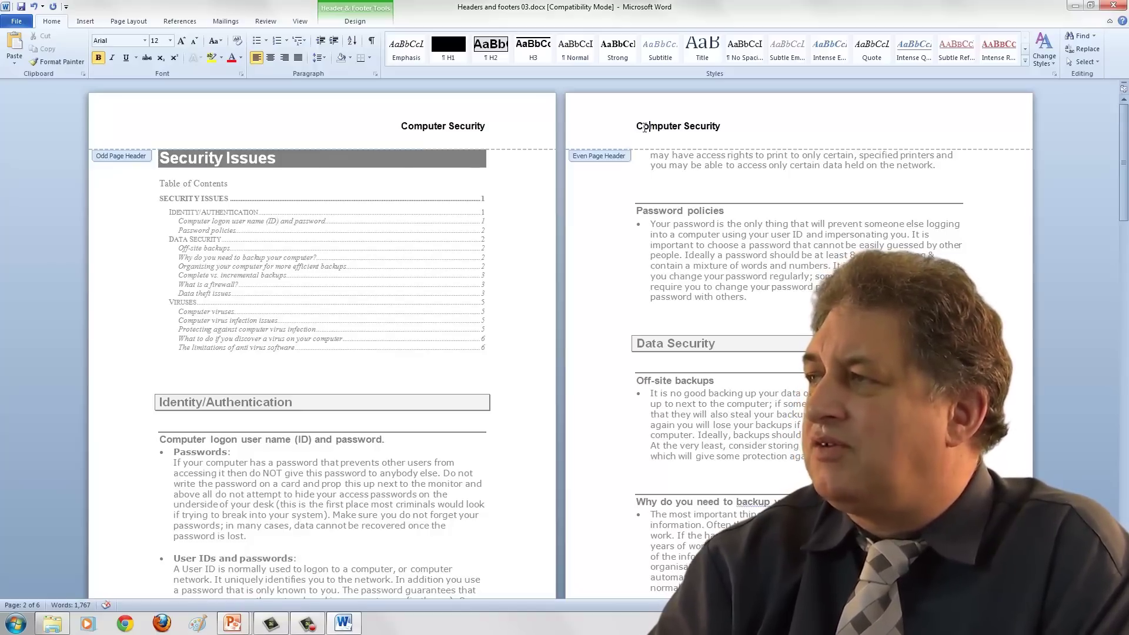
click(531, 125)
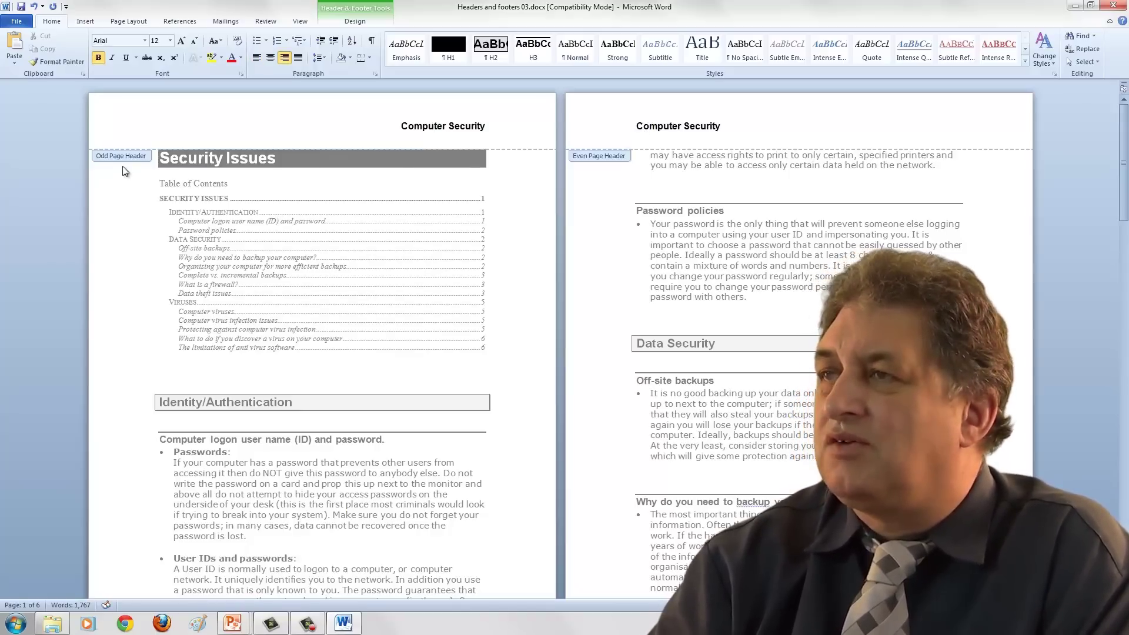
click(678, 126)
click(421, 126)
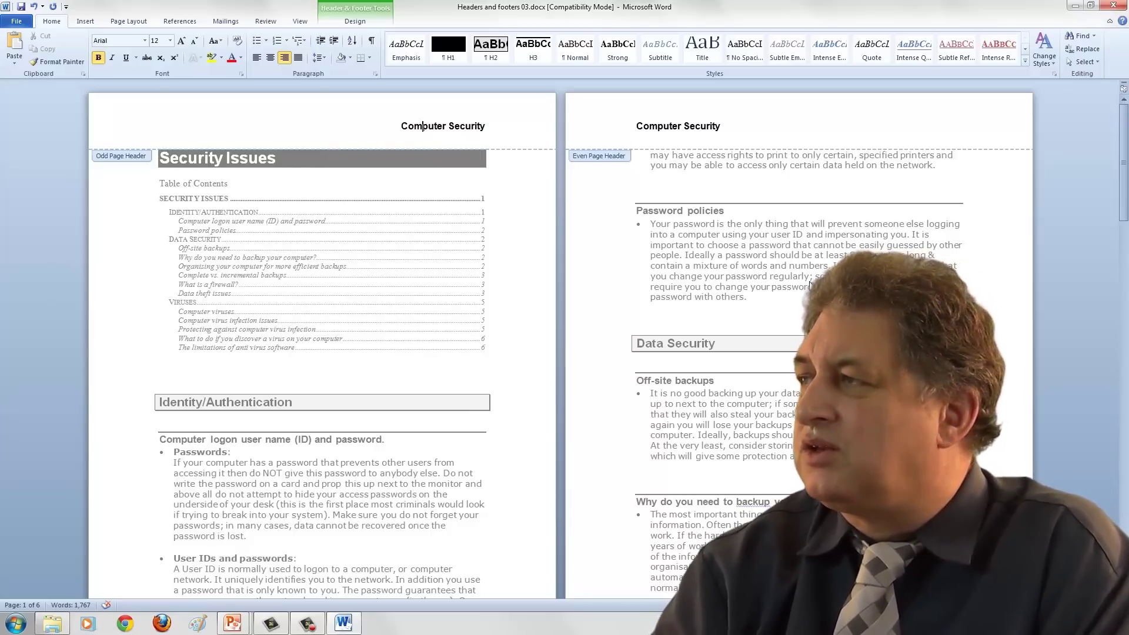
scroll(807, 282, down, 1)
scroll(807, 281, down, 20)
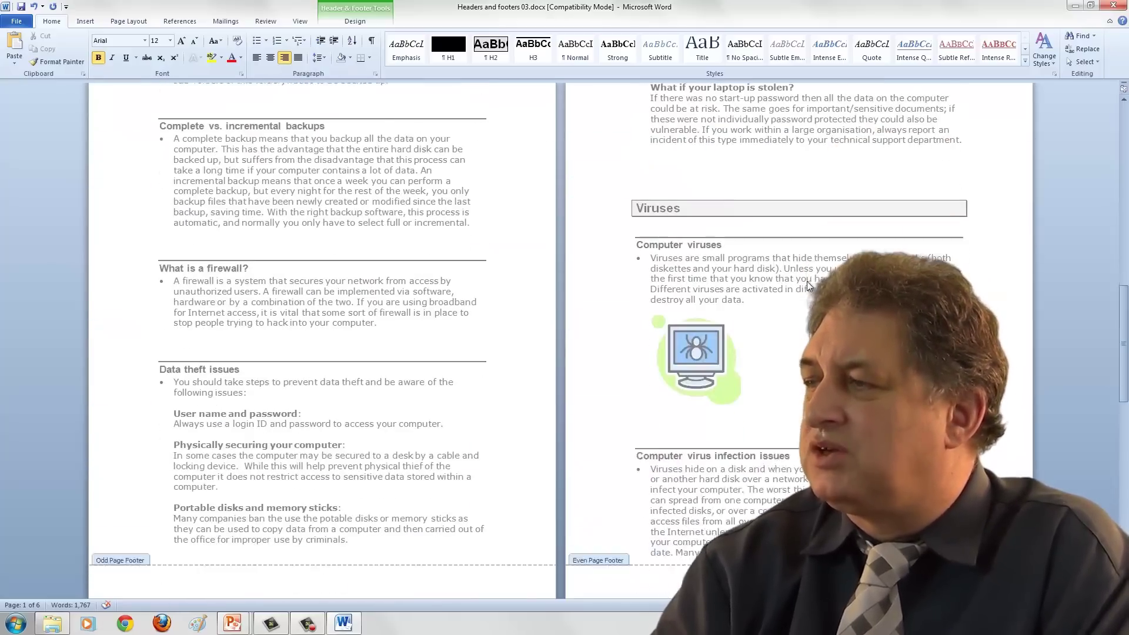
scroll(807, 281, up, 20)
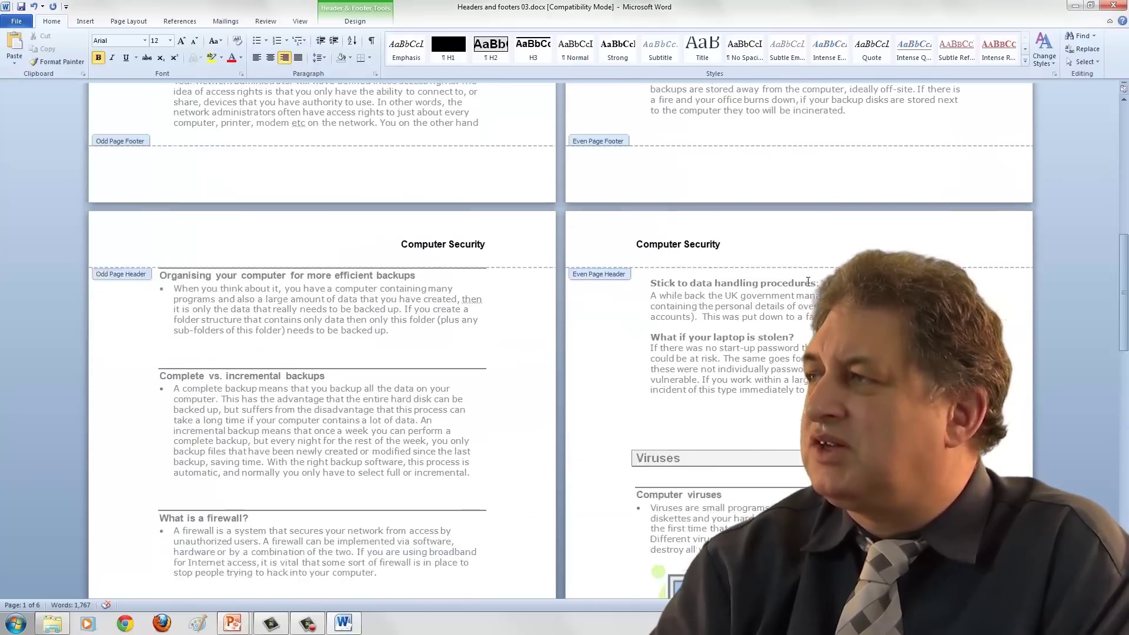
scroll(807, 281, up, 3)
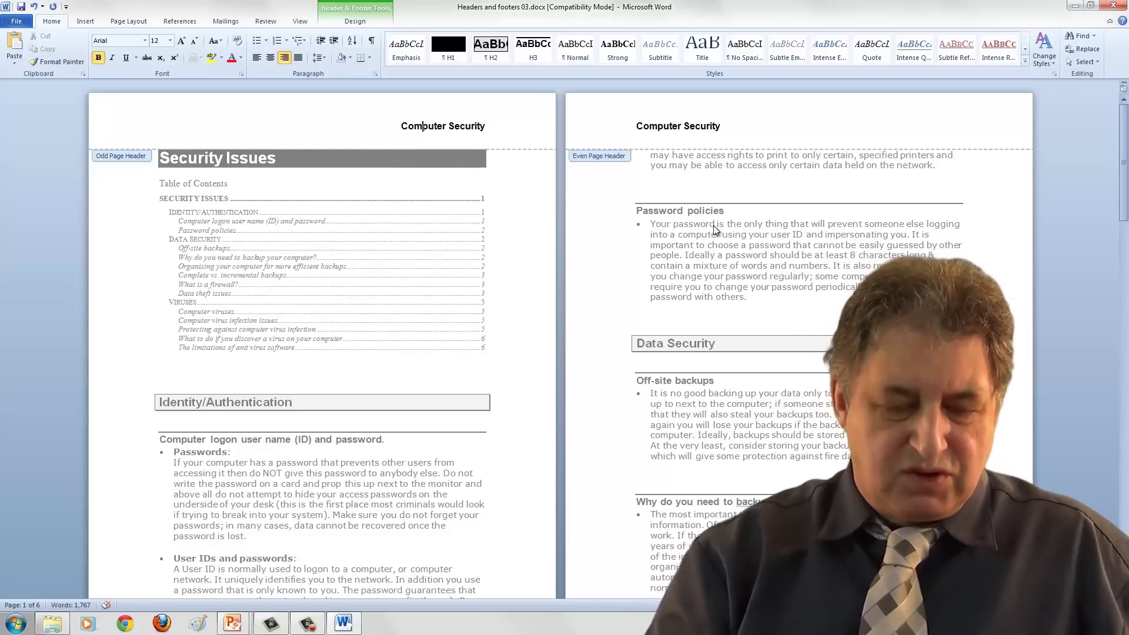
Open the print preview and advance to pages 2 and 3 of 6
key(ctrl+p)
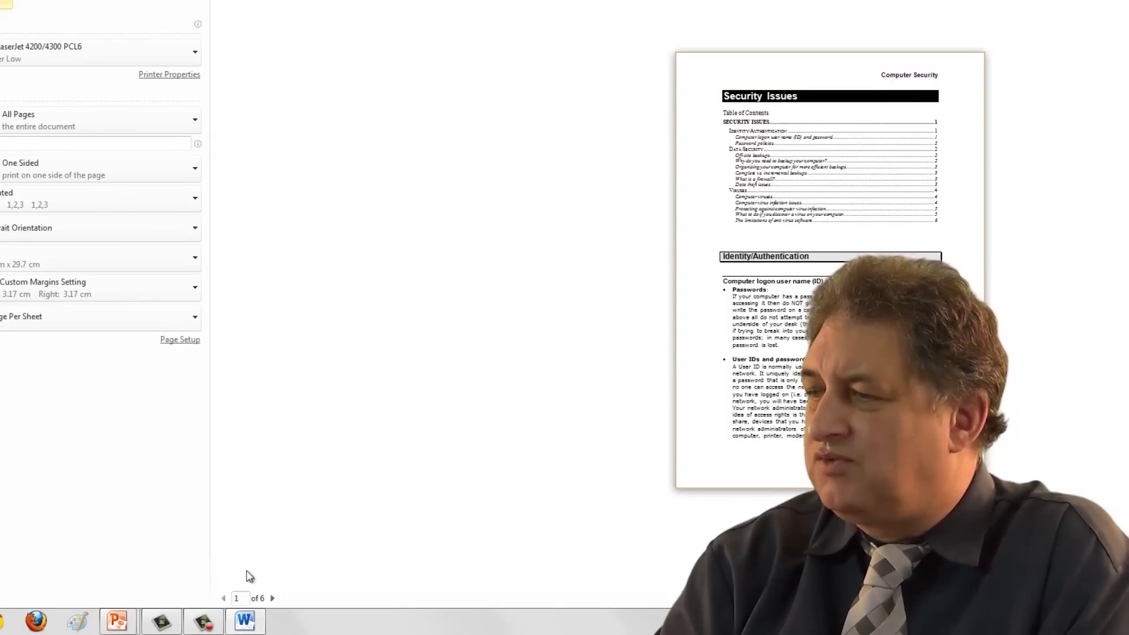
click(274, 599)
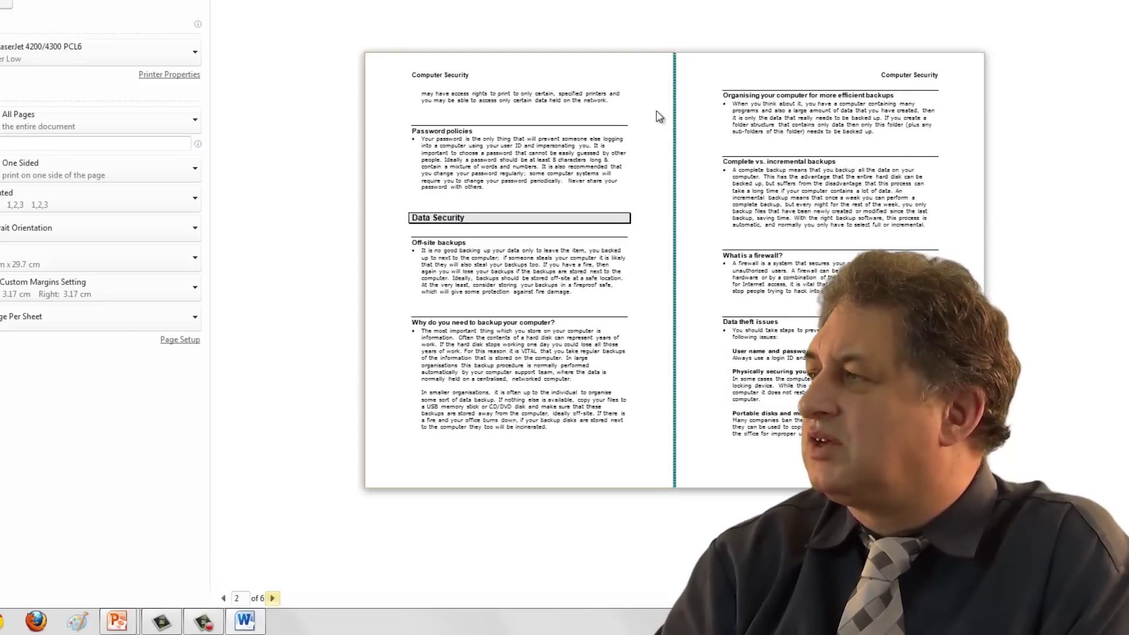